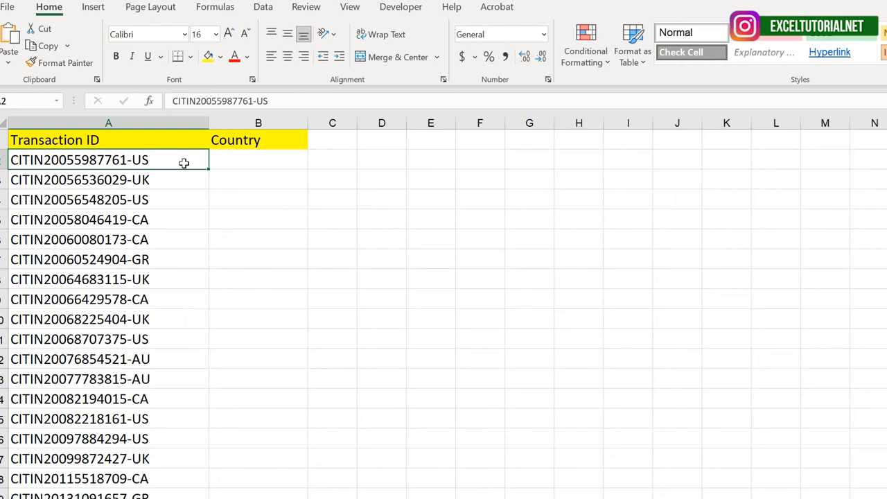
Examine the two-letter country codes at the end of the transaction IDs in column A.
drag(72, 158, 76, 200)
click(167, 158)
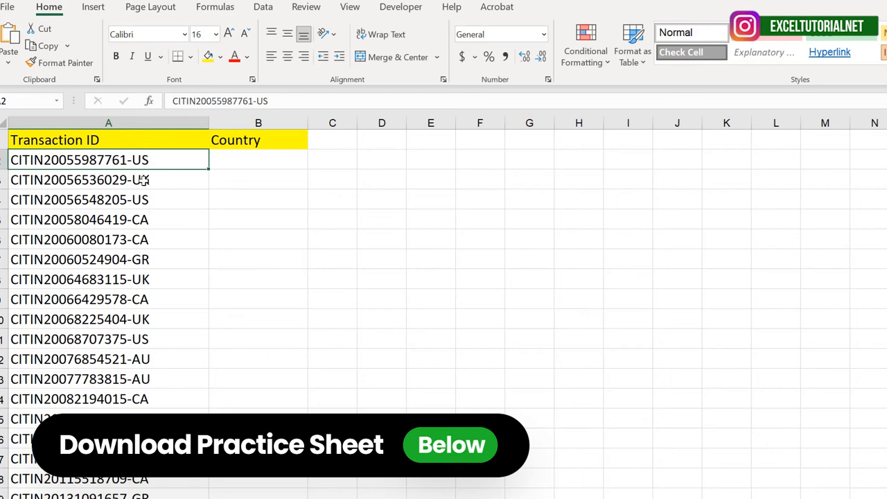
click(144, 181)
click(143, 215)
click(143, 233)
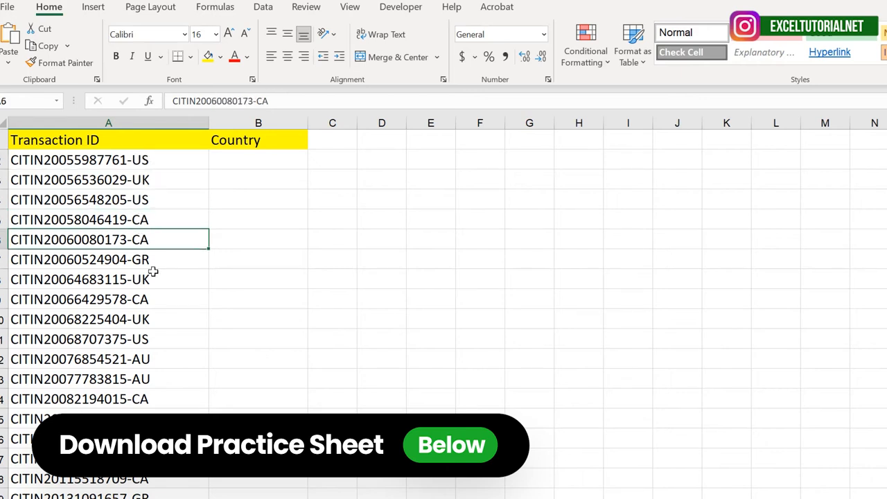
click(149, 262)
click(151, 284)
click(159, 381)
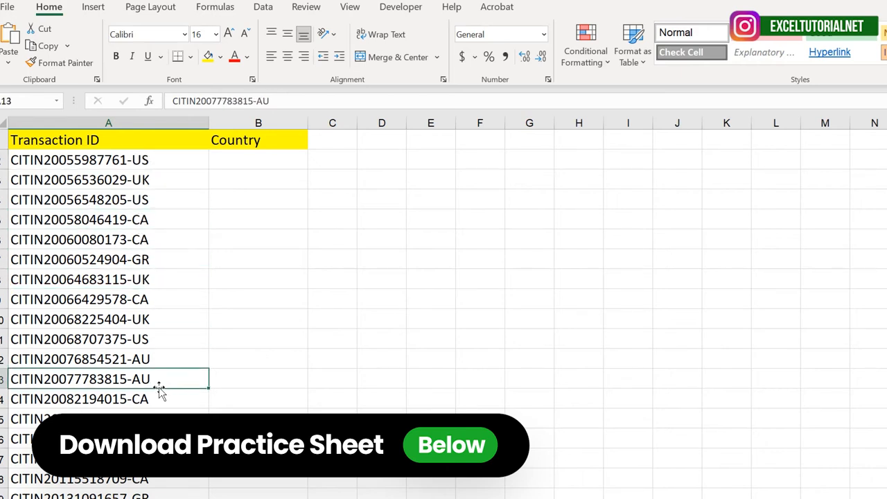
click(142, 160)
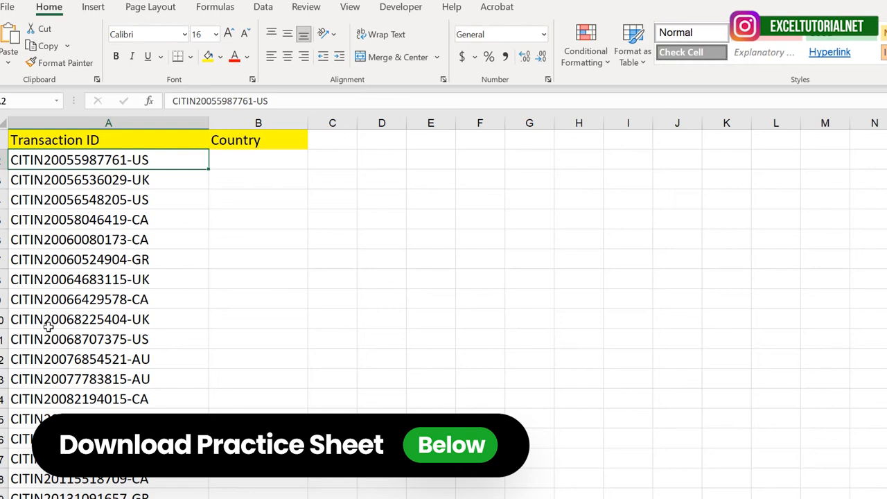
Enter US in B2 and use Flash Fill to extract the remaining country codes down the Country column.
double_click(253, 159)
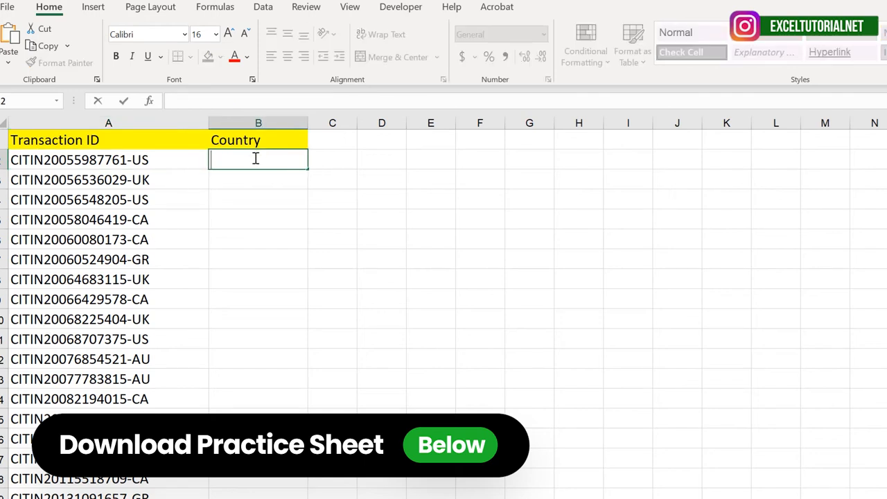
text(US)
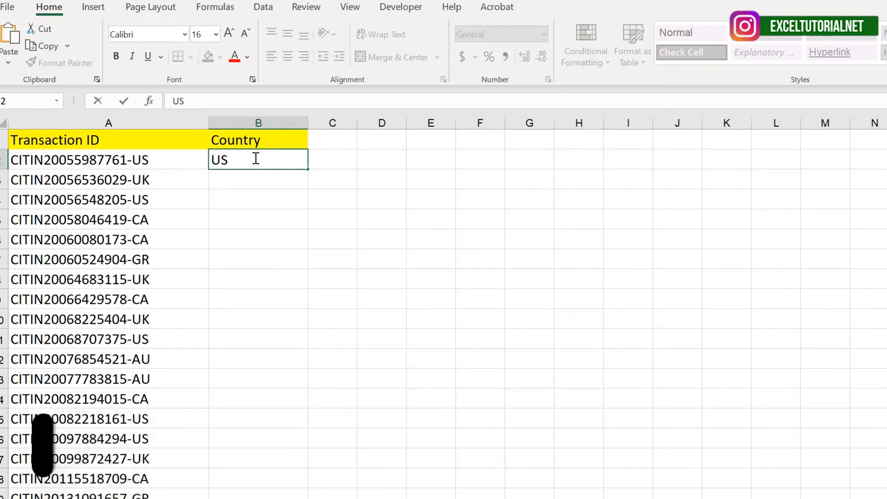
key(Return)
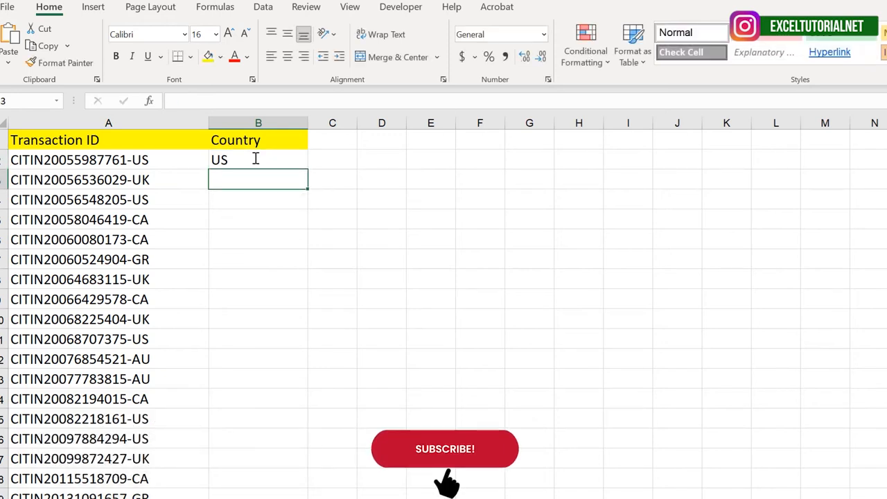
key(ctrl+e)
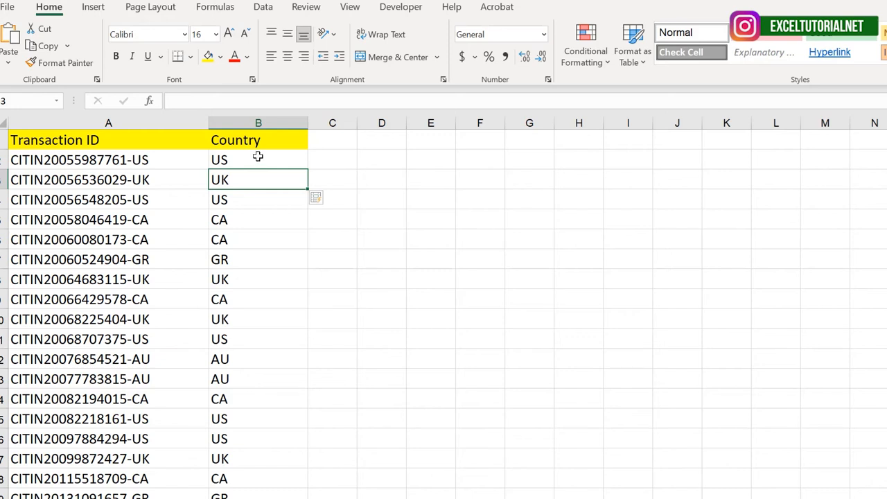
Check the filled country codes in column B against the transaction IDs.
mouse_move(258, 156)
mouse_down()
mouse_move(258, 465)
mouse_move(266, 151)
mouse_up()
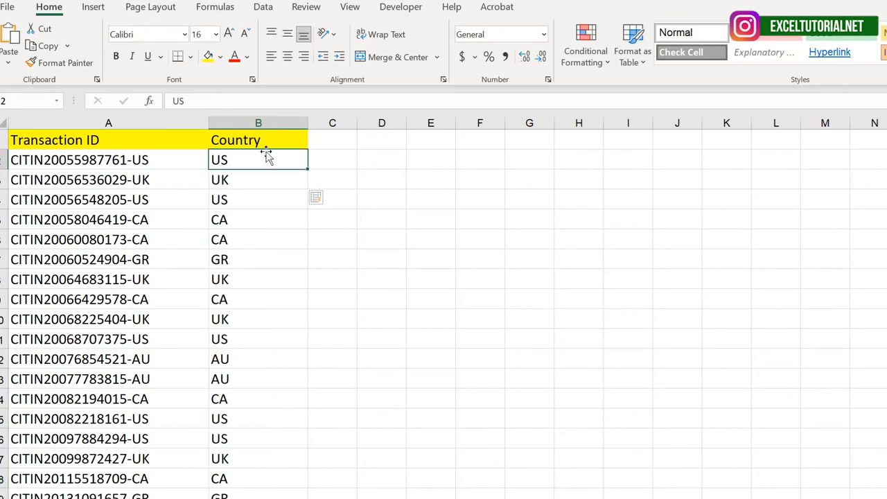
click(250, 253)
click(249, 158)
click(249, 180)
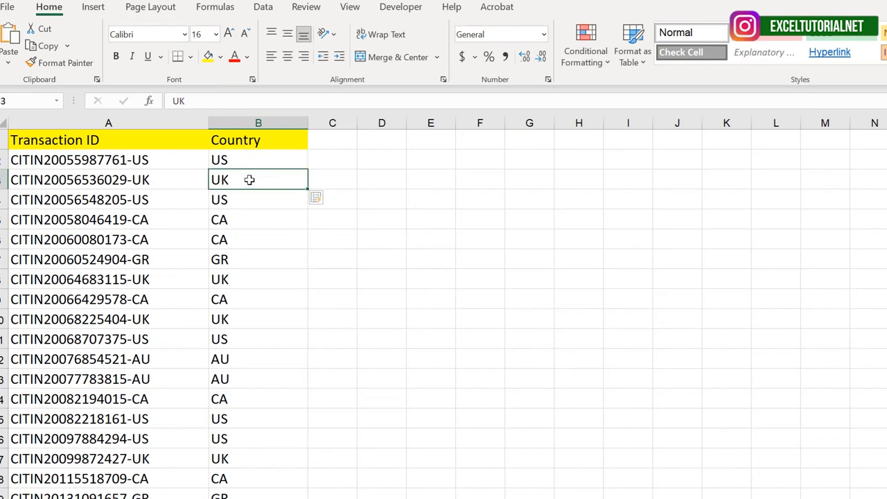
click(241, 219)
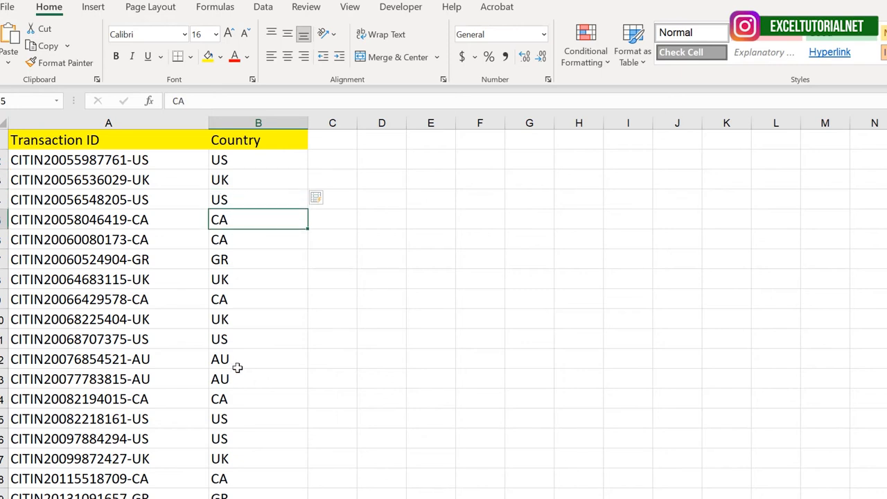
click(251, 159)
click(329, 157)
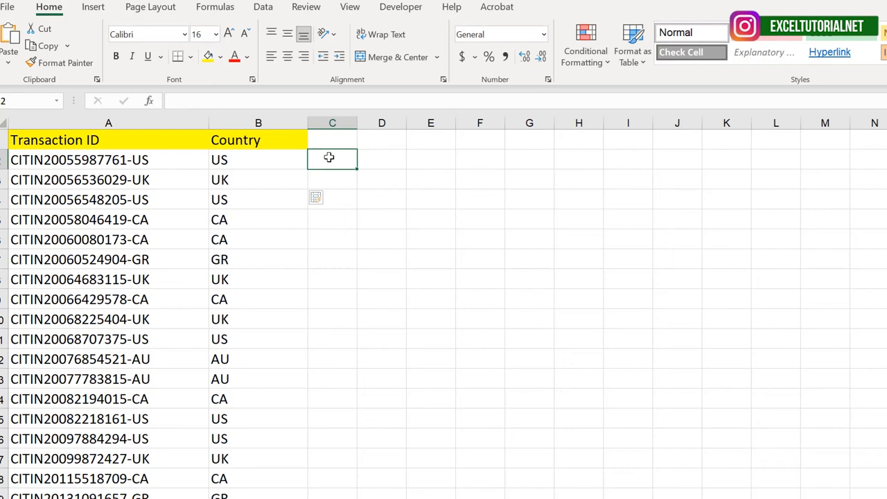
click(262, 159)
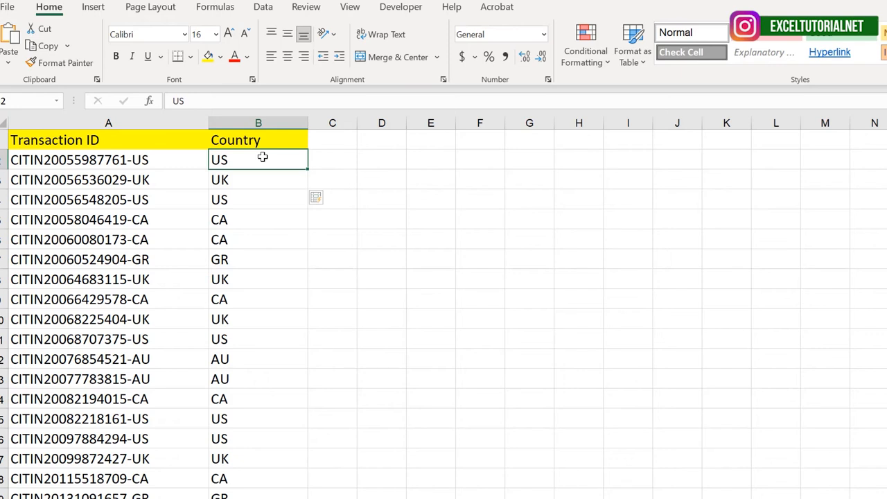
Clear all the country codes below the Country header, from B2 downward.
key(ctrl+shift+Down)
key(Delete)
click(274, 156)
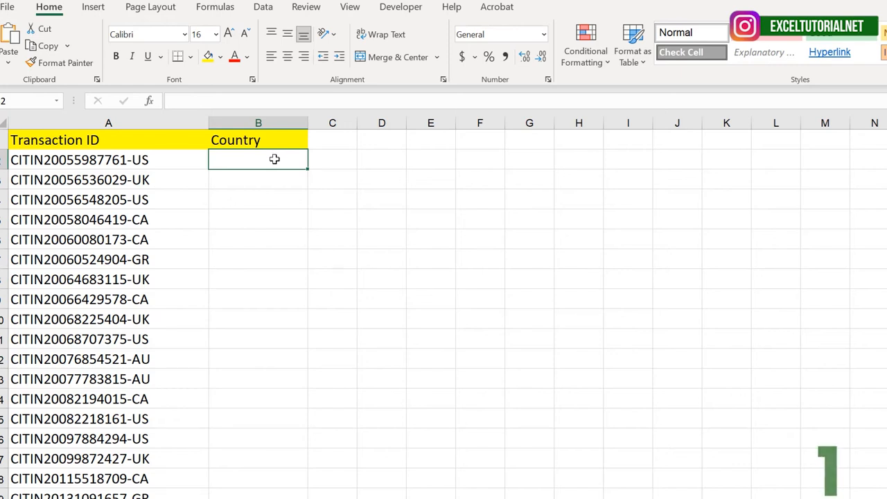
Enter the formula =RIGHT(A2,2) in B2 to extract the last two characters of the transaction ID.
click(133, 160)
click(246, 159)
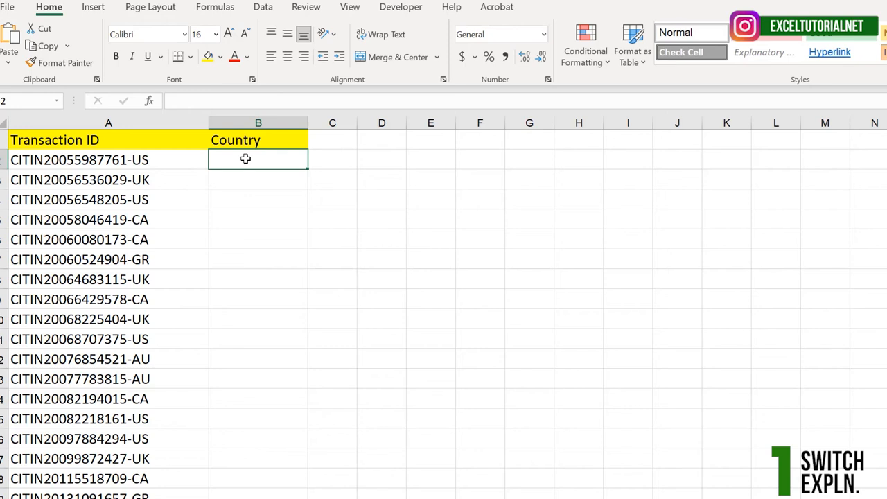
double_click(245, 160)
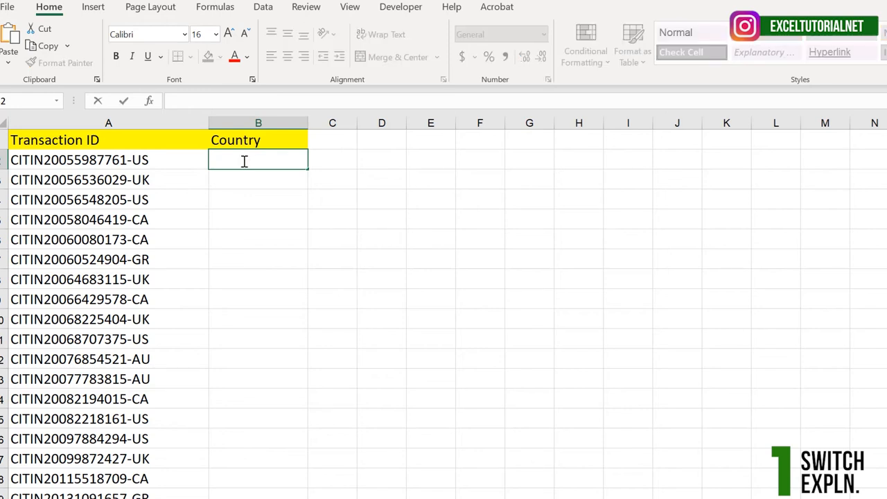
text(=RIGHT)
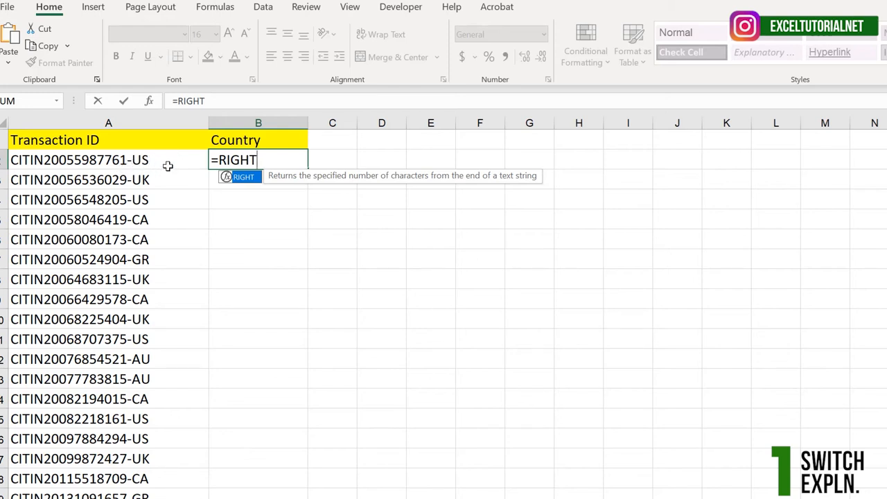
click(129, 162)
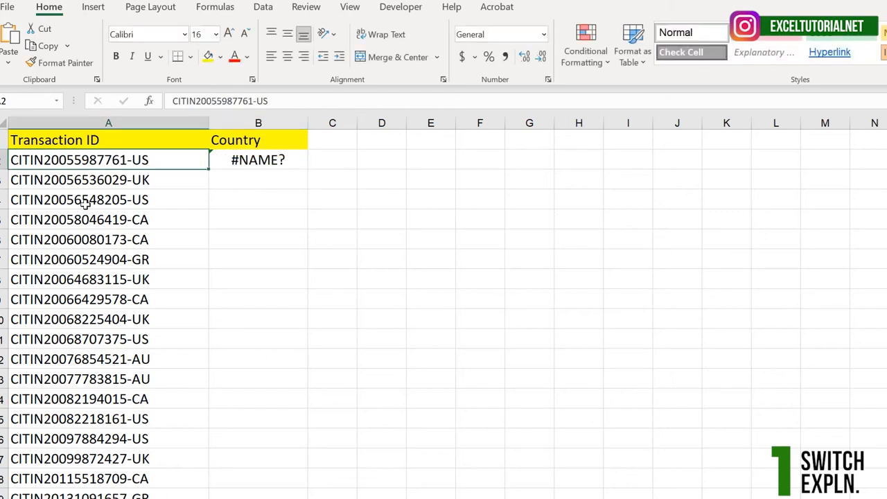
double_click(248, 162)
click(269, 161)
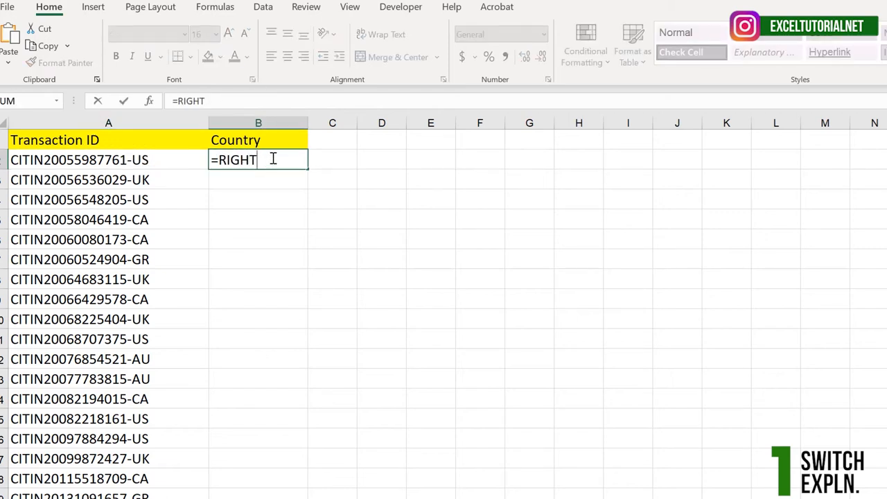
key(Tab)
double_click(273, 159)
text(()
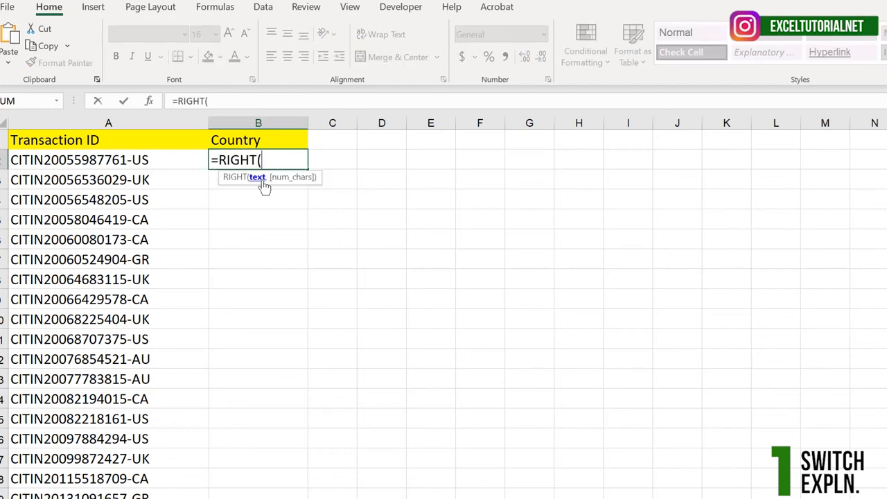
click(157, 162)
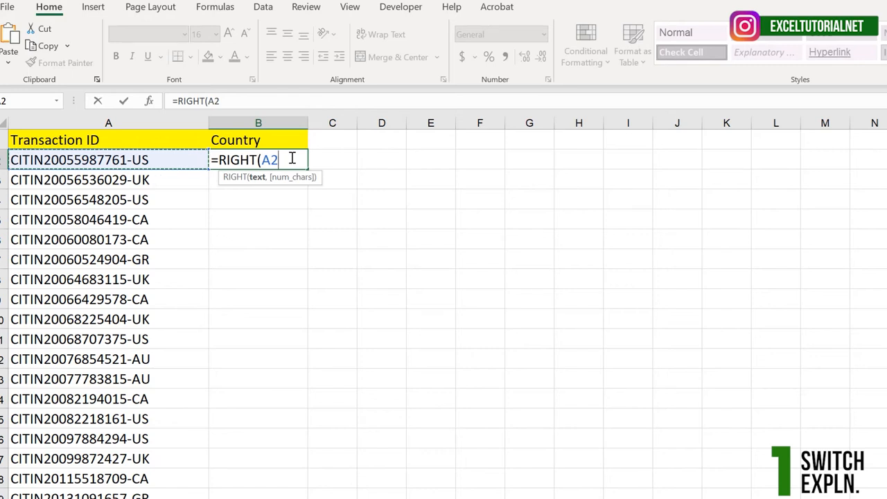
text(,)
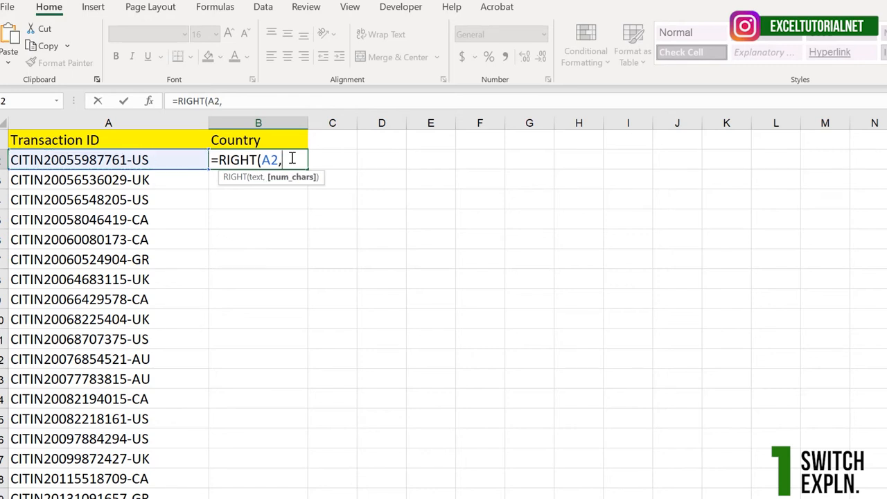
text(2))
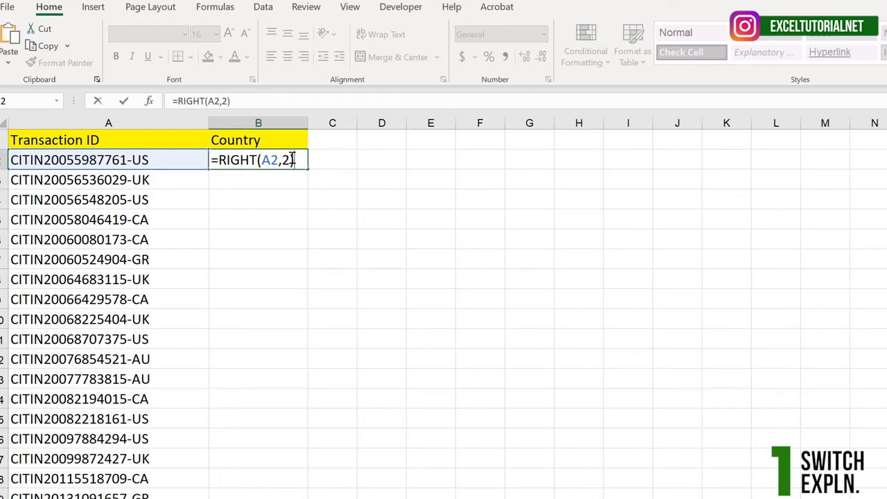
key(Return)
click(291, 159)
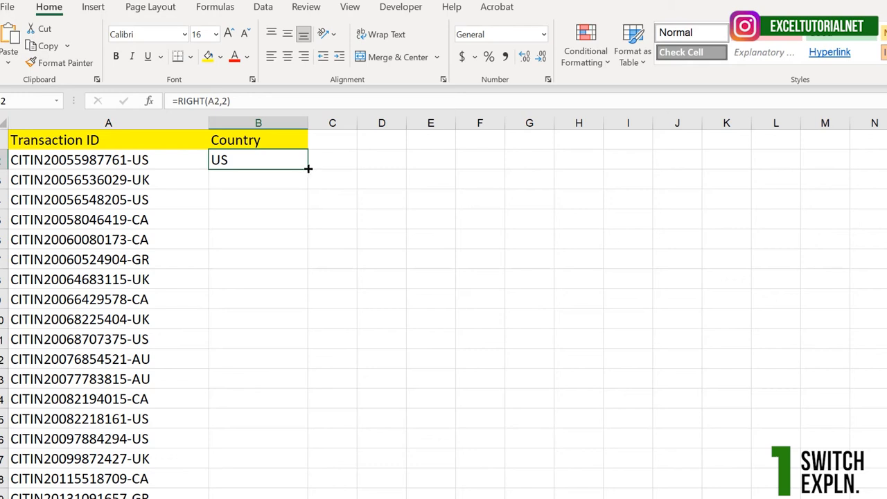
Fill the RIGHT formula from B2 down the Country column and undo the fill.
double_click(308, 168)
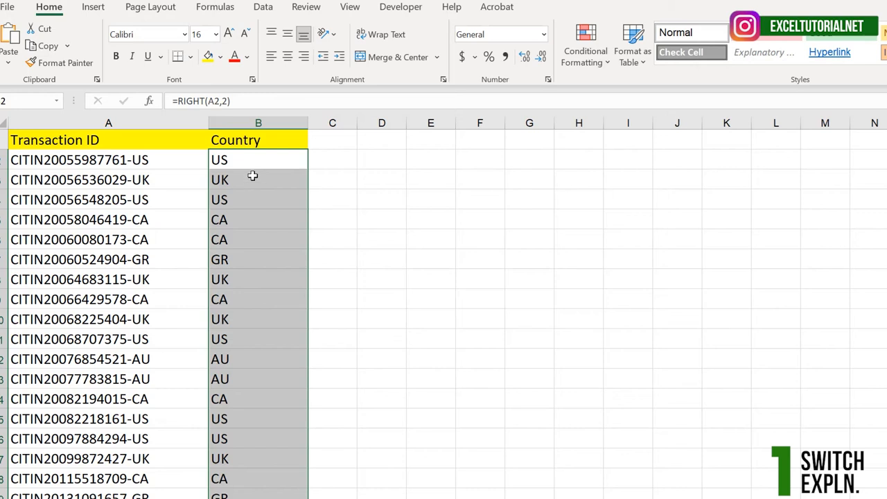
key(ctrl+z)
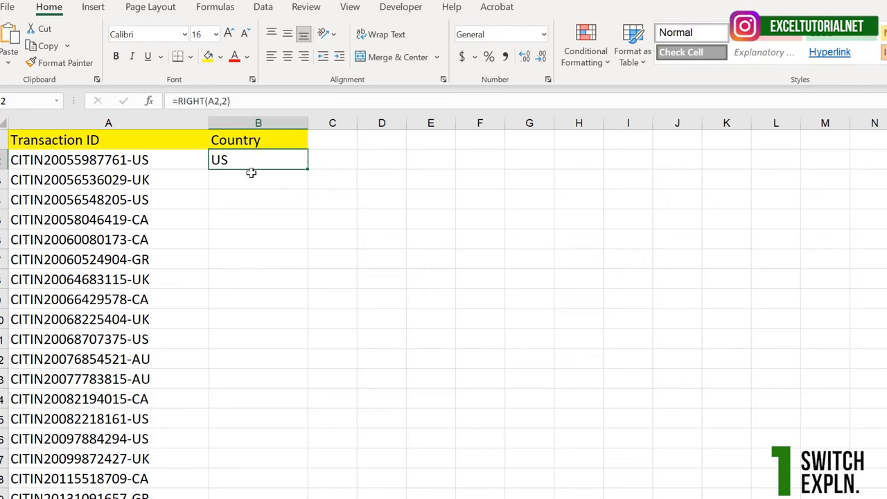
Wrap the formula in B2 in a SWITCH function, with RIGHT(A2,2) as its expression argument.
click(178, 101)
text(switch)
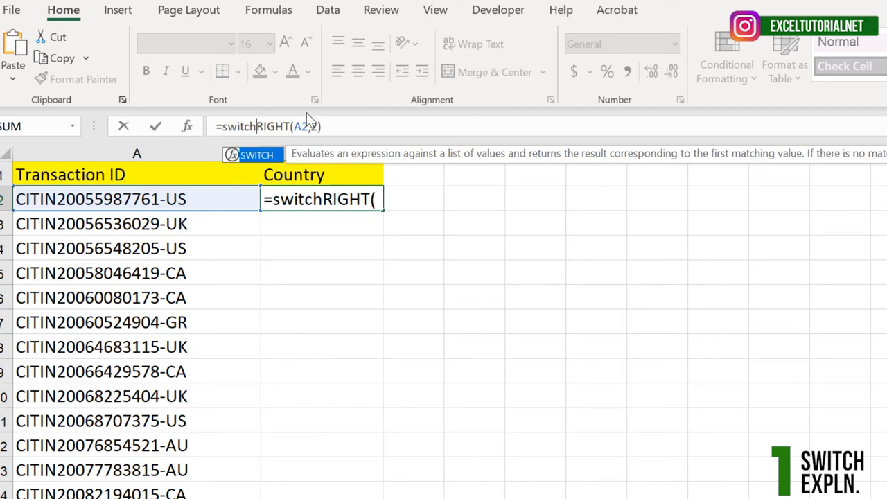
key(Tab)
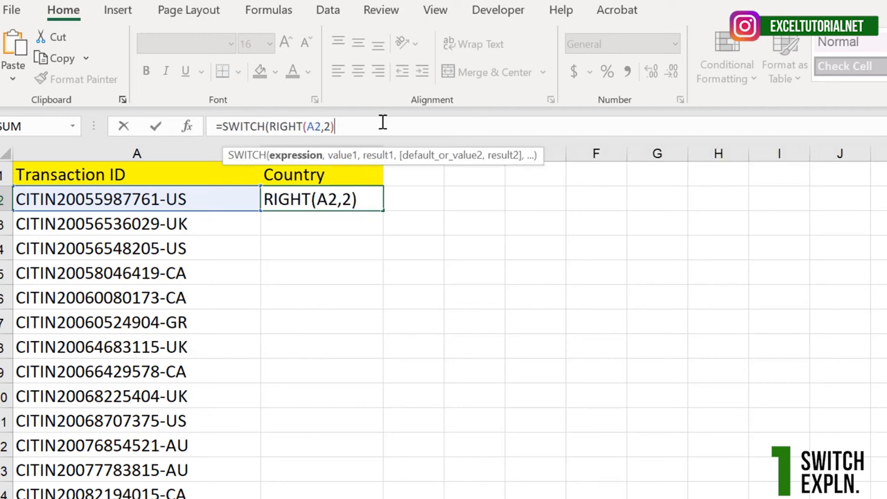
text(,)
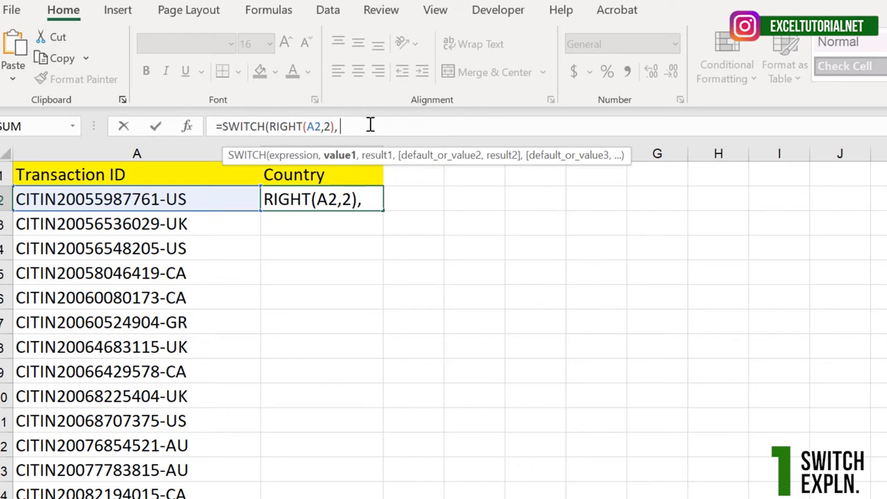
Add the first value and result pair to the SWITCH formula: "US" returning "United States".
text("US",)
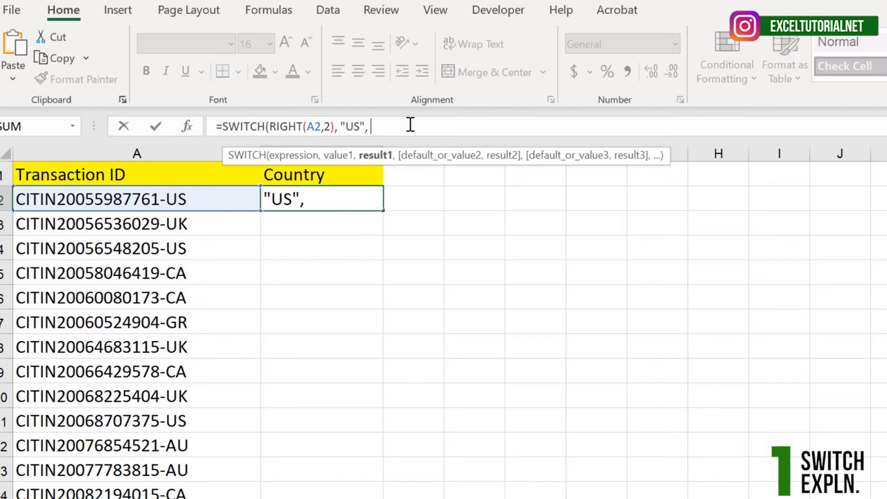
text( "United S)
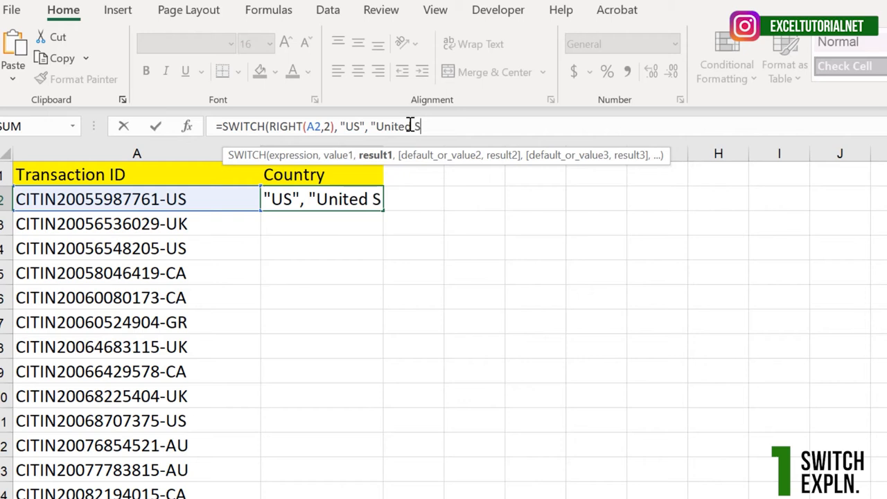
text(tates")
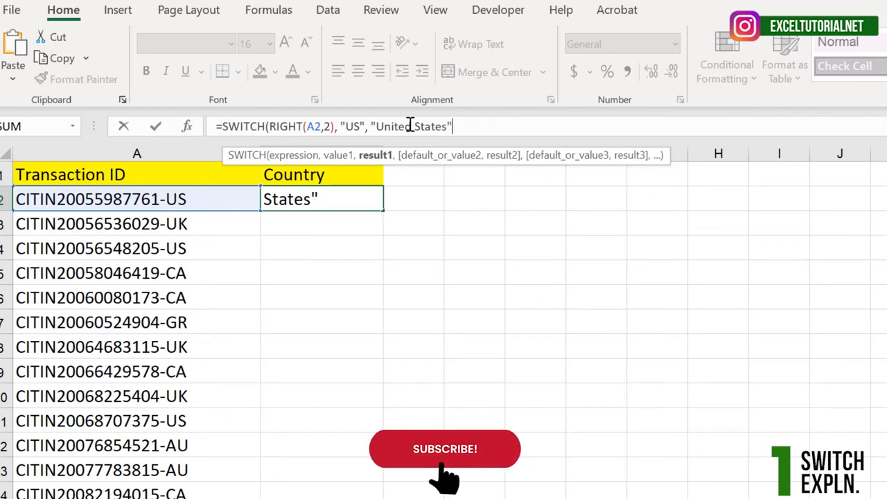
Add the second value and result pair to the SWITCH formula: "UK" returning "United Kingdom".
text(,)
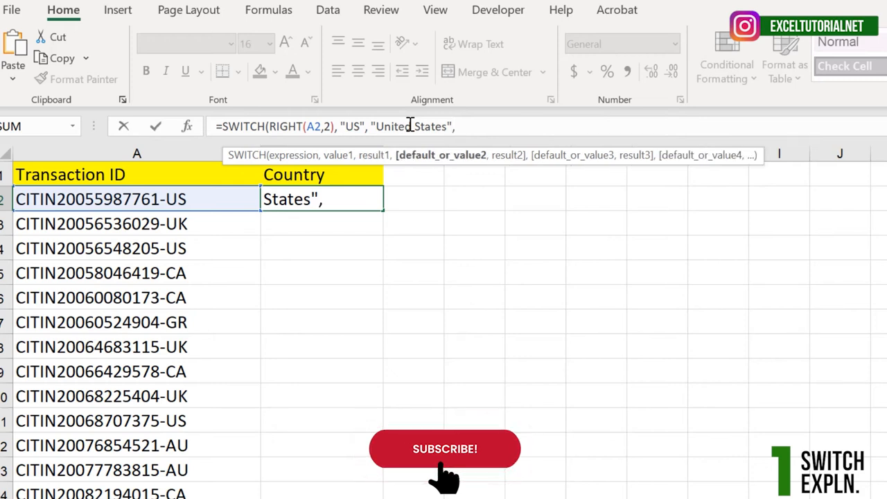
text("UK",")
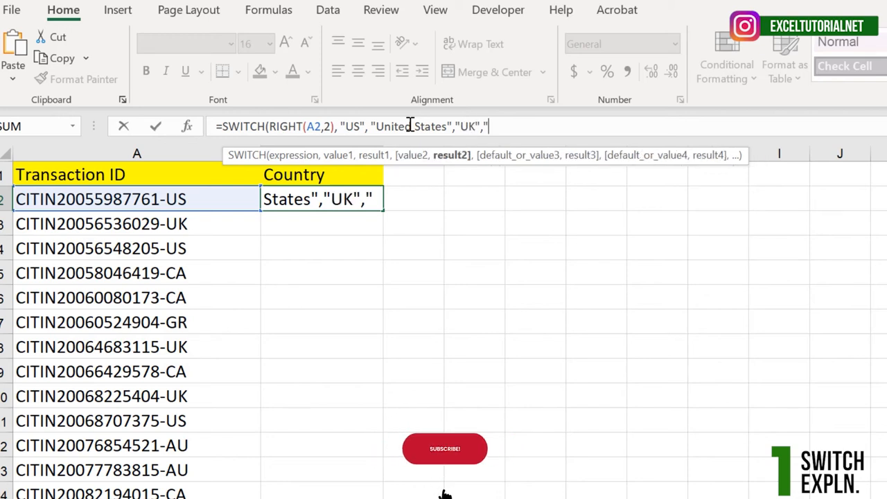
text(Uni)
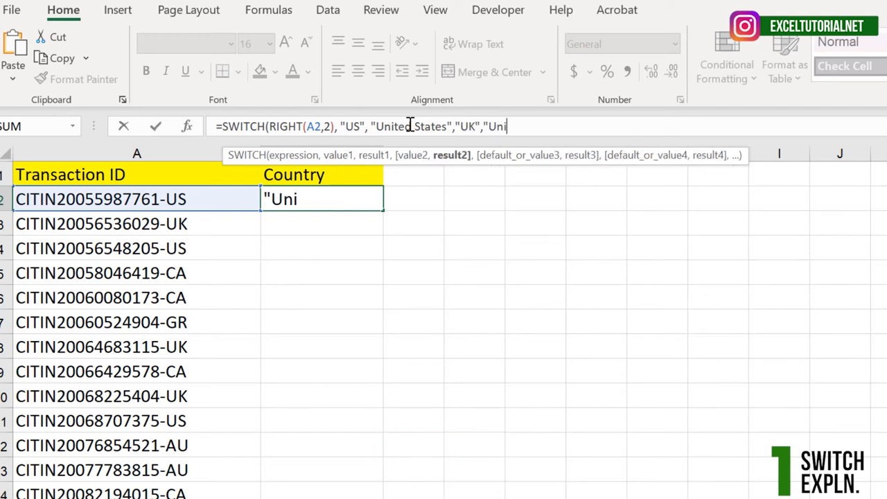
text(ted Kingdom",")
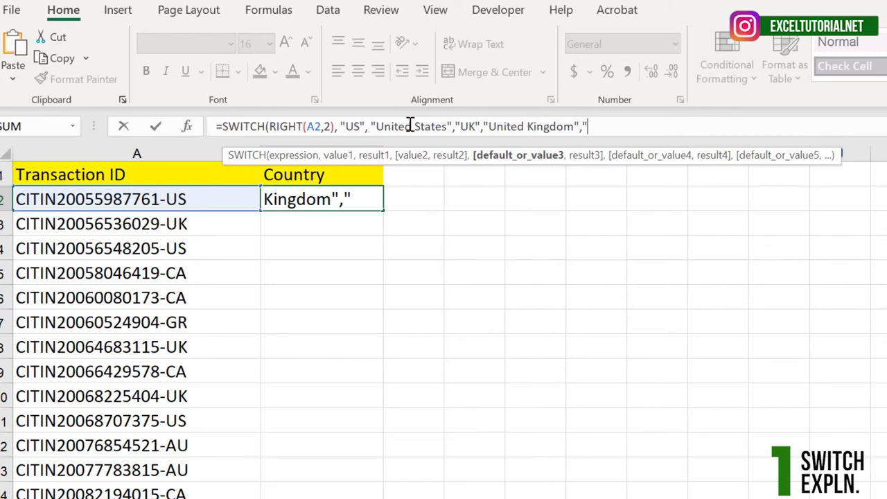
Complete the SWITCH formula in B2 with the pairs "CA" returning "Canada", "GR" returning "Germany" and "AU" returning "Australia".
text(c)
key(BackSpace)
text(CA","Canada",)
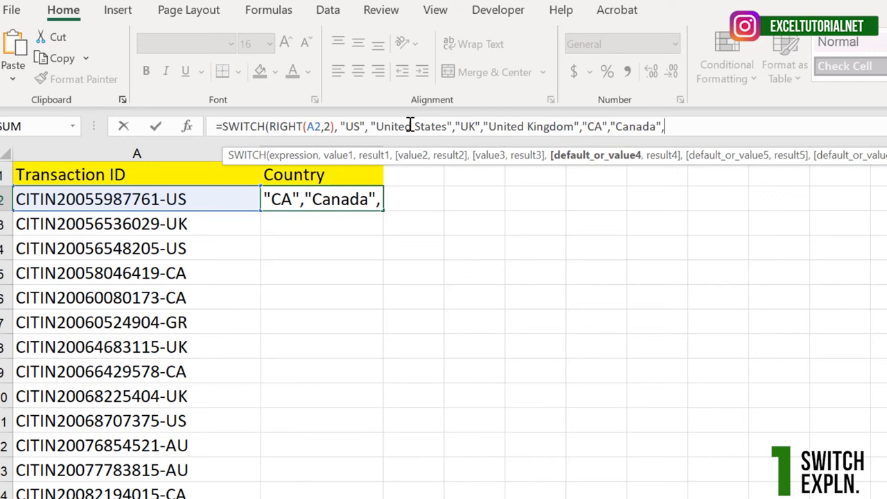
text("GR","Germany",)
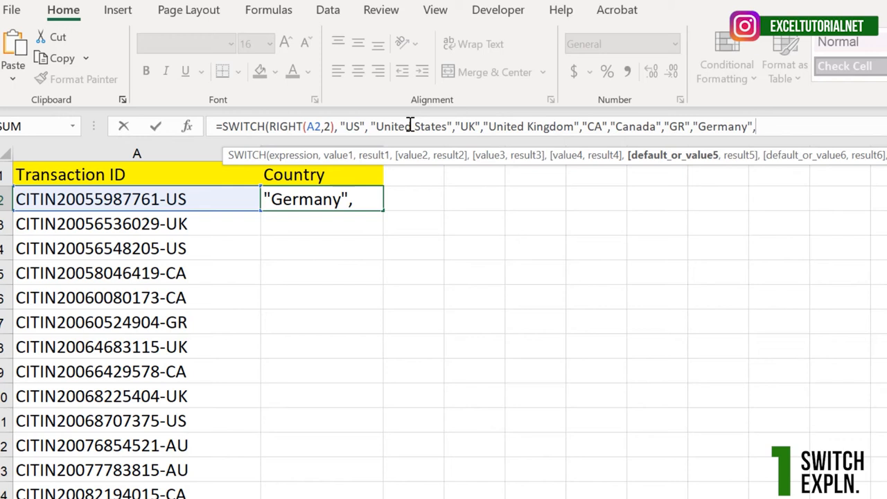
text("AU","Australia)
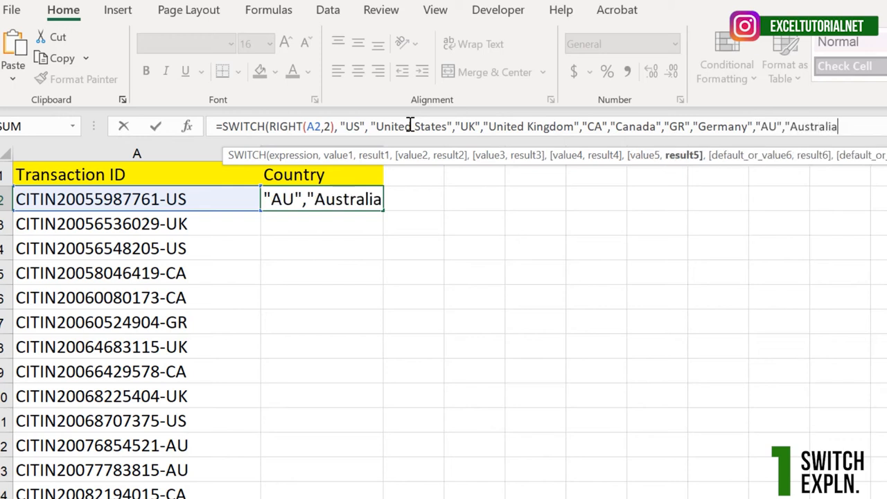
text("))
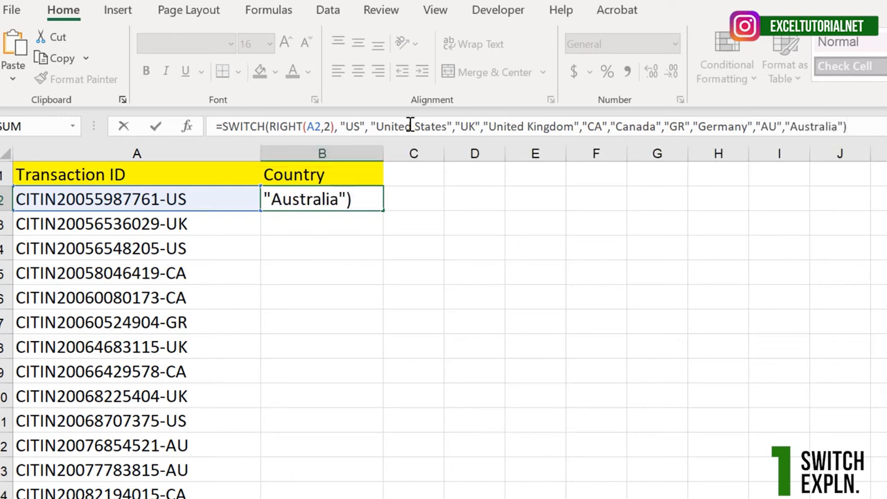
key(Return)
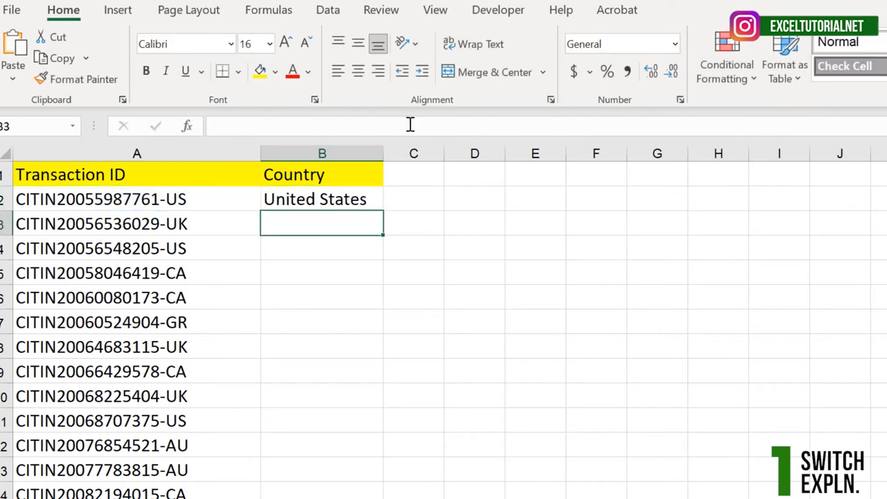
Fill the SWITCH formula from B2 down the Country column and autofit the width of column B.
click(341, 200)
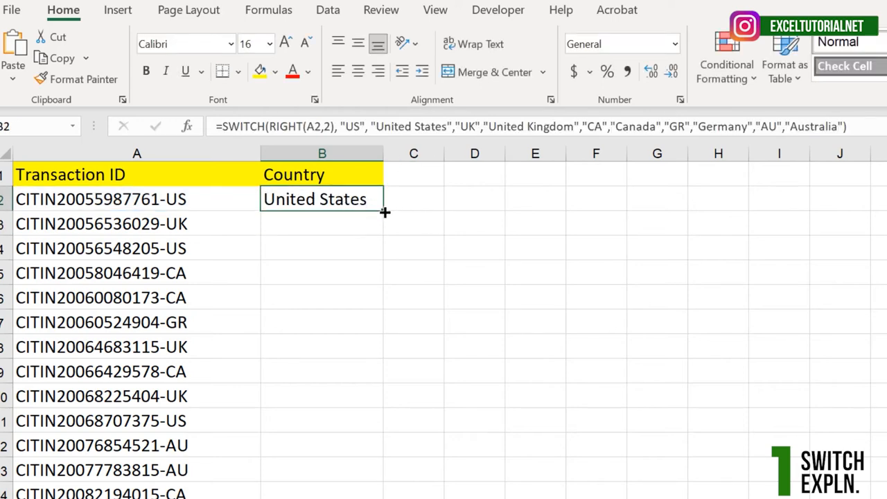
double_click(385, 211)
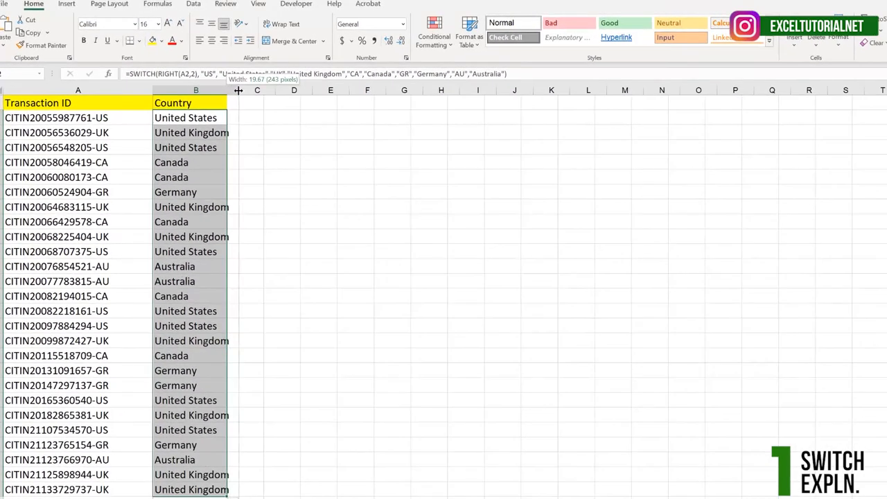
double_click(255, 102)
Inspect the filled SWITCH formula and its cell reference in B8 of the Country column.
click(243, 233)
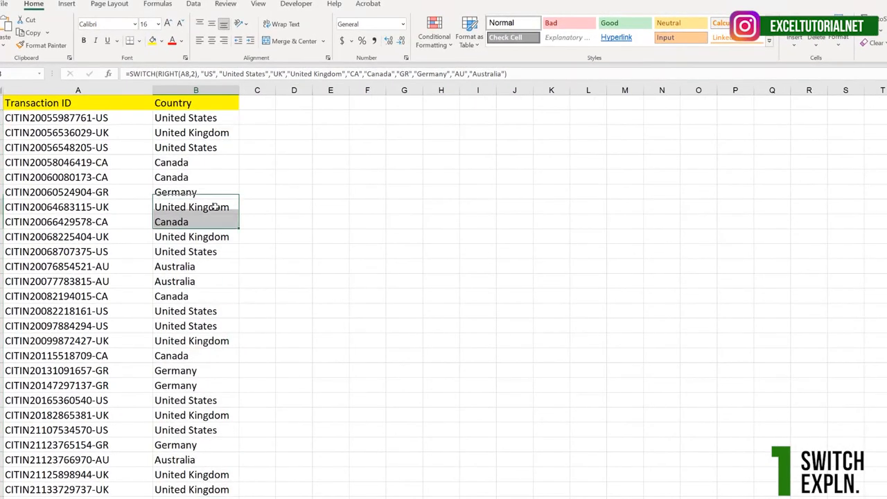
click(504, 74)
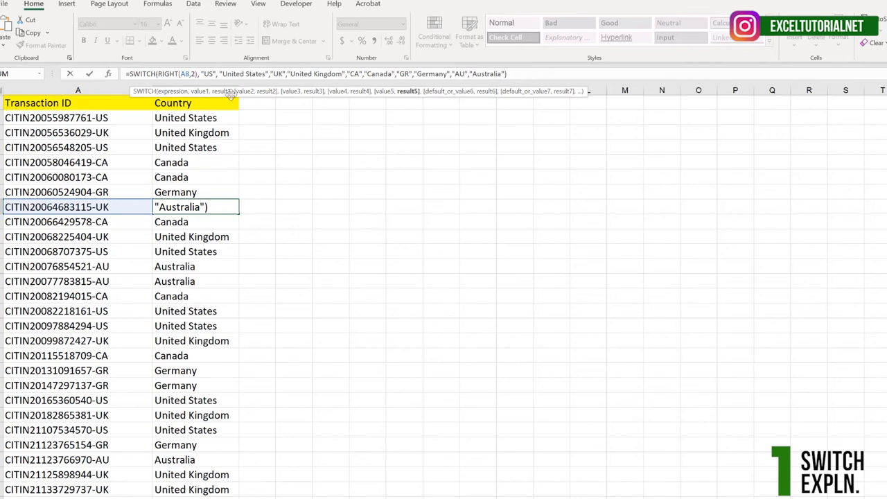
key(Return)
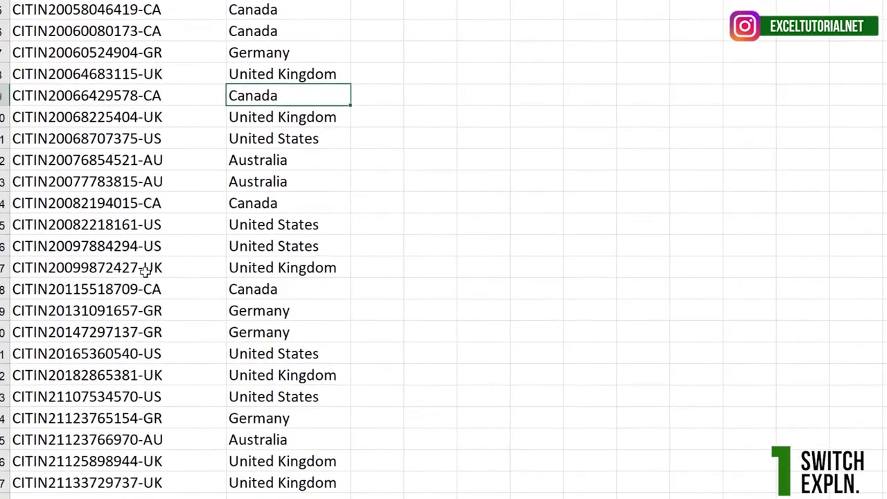
Add a transaction ID in A28, below the last entry, ending in a country code the SWITCH formula does not cover.
click(137, 481)
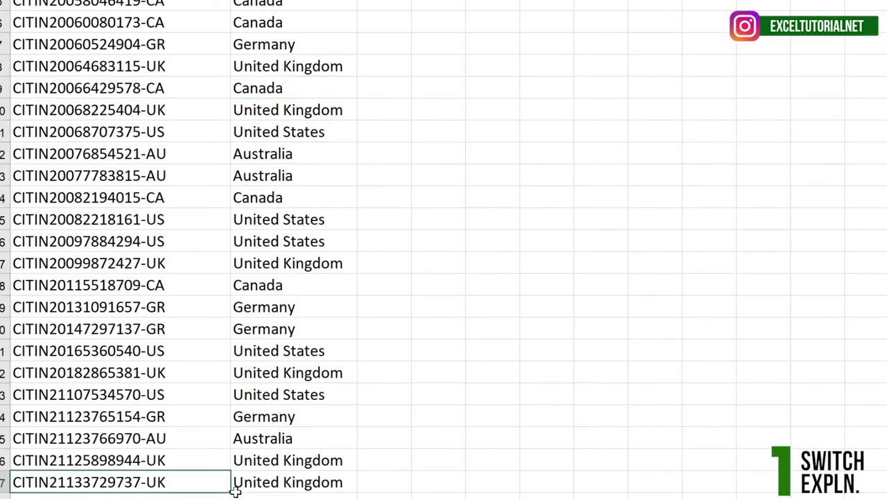
click(168, 497)
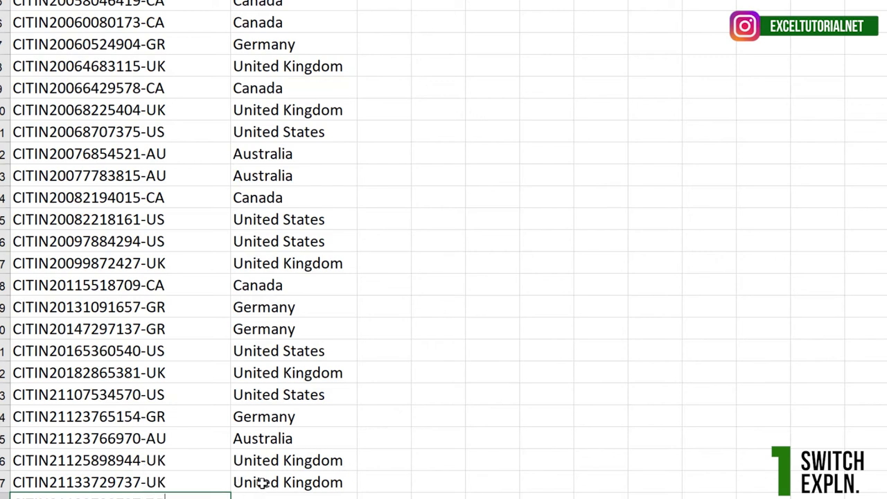
key(Return)
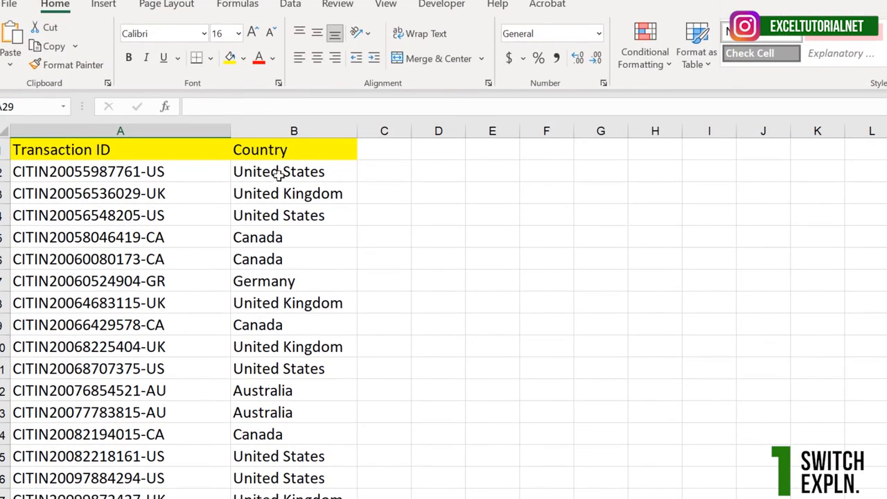
Add "NA" as the default result at the end of the SWITCH formula in B2.
click(278, 175)
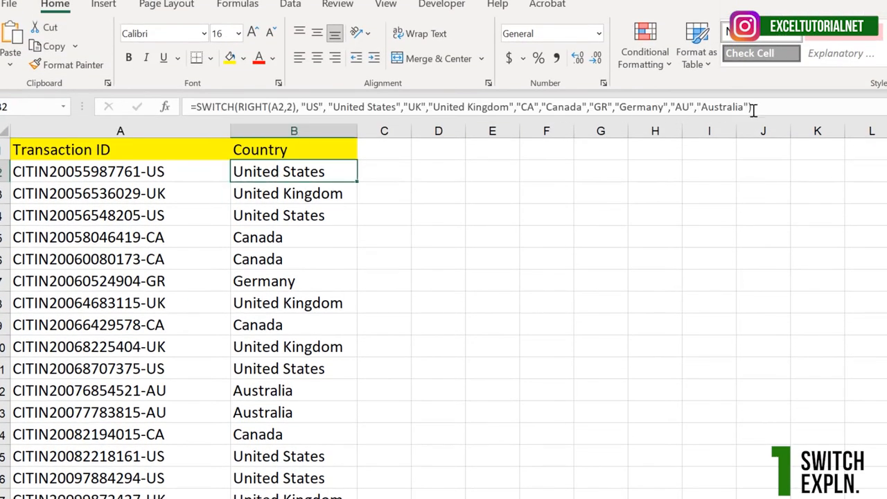
click(750, 106)
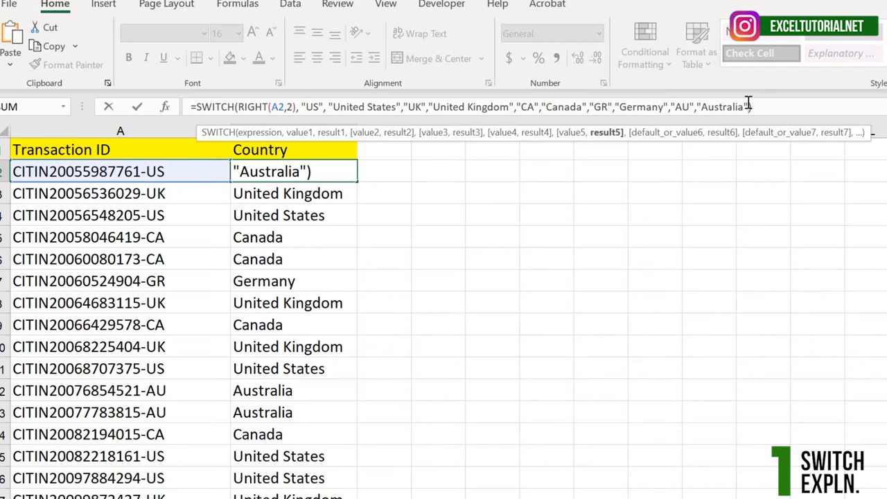
text(,")
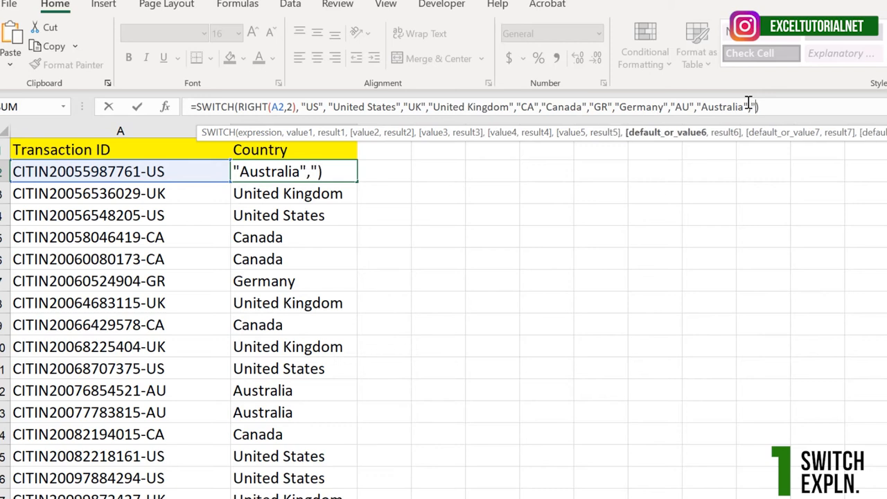
text(NA")
key(Return)
Fill the updated SWITCH formula from B2 down the Country column and check the result for the added transaction ID in B28.
click(337, 174)
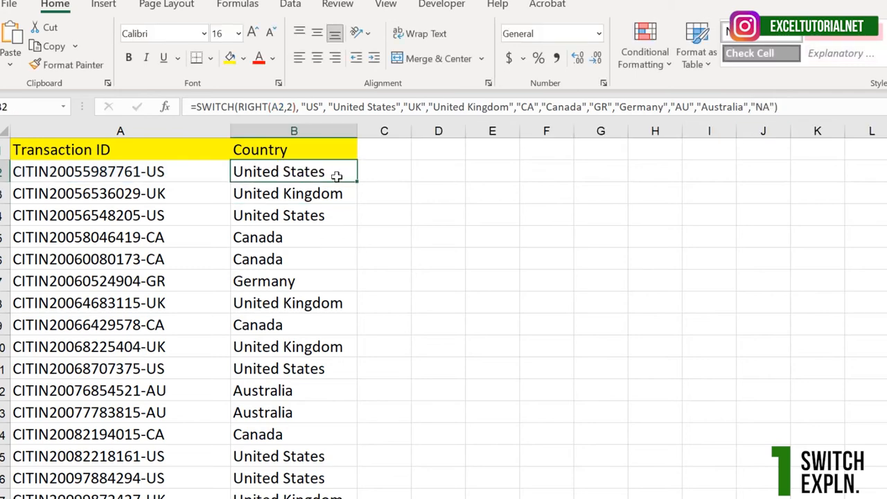
double_click(359, 182)
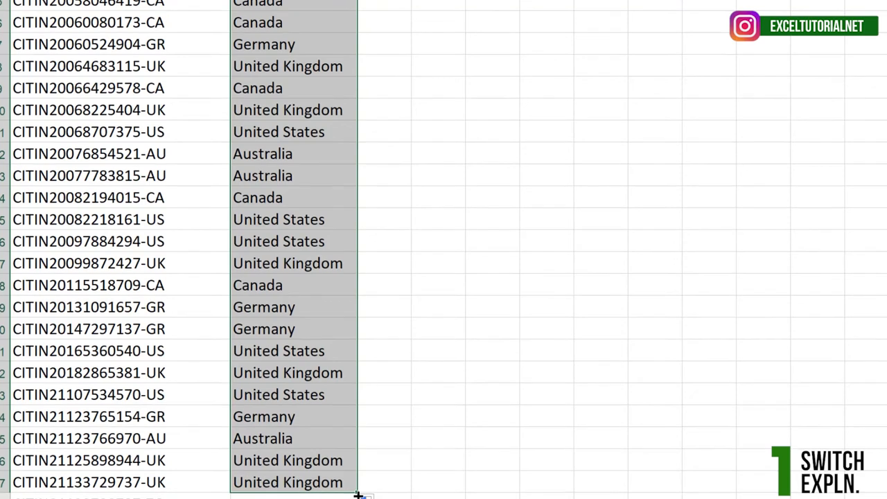
drag(358, 495, 359, 498)
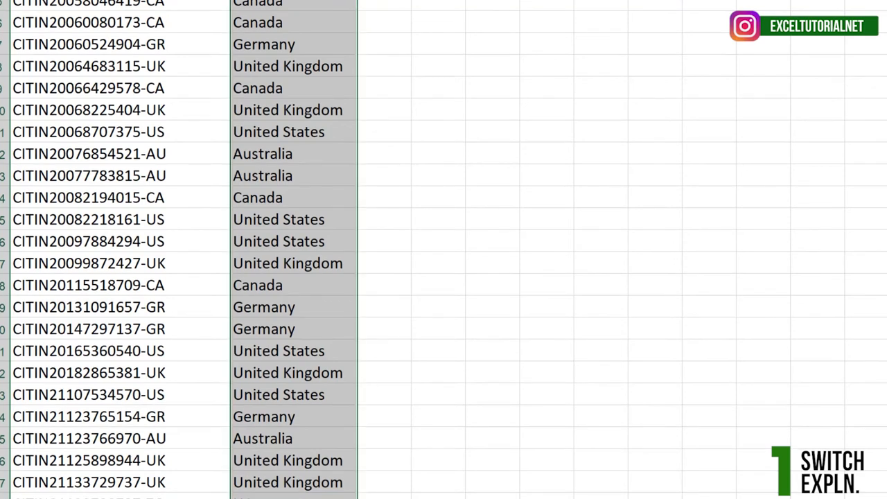
click(277, 498)
click(256, 497)
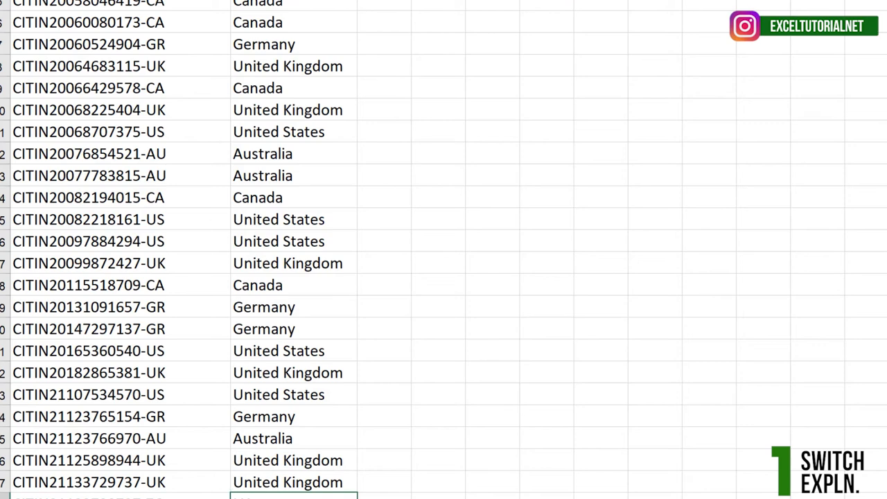
Clear all SWITCH formulas from B2 down the Country column.
click(277, 1)
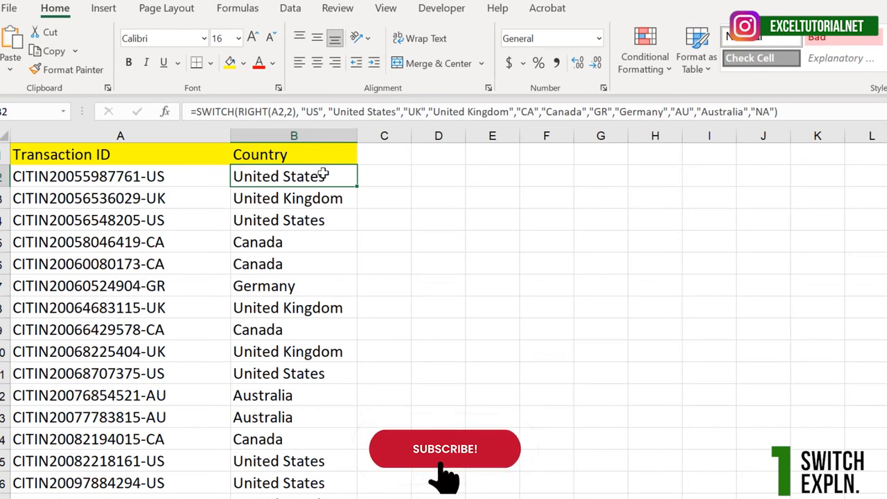
click(852, 111)
key(Escape)
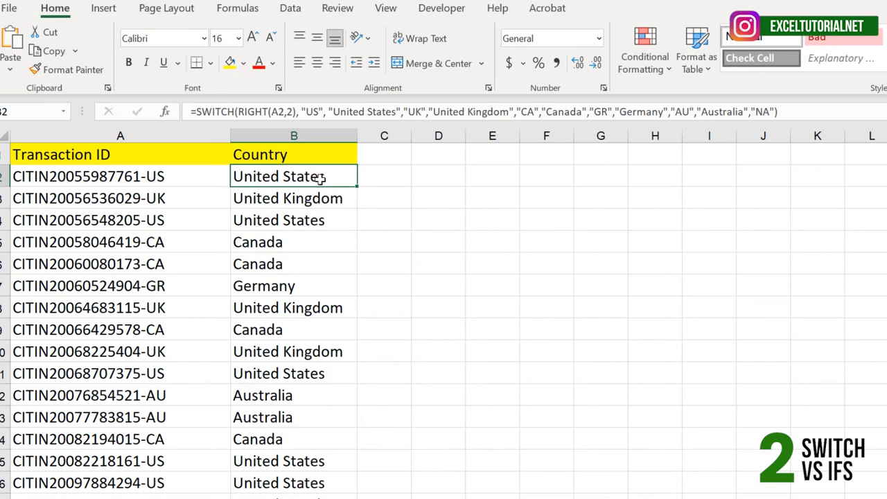
key(ctrl+shift+Down)
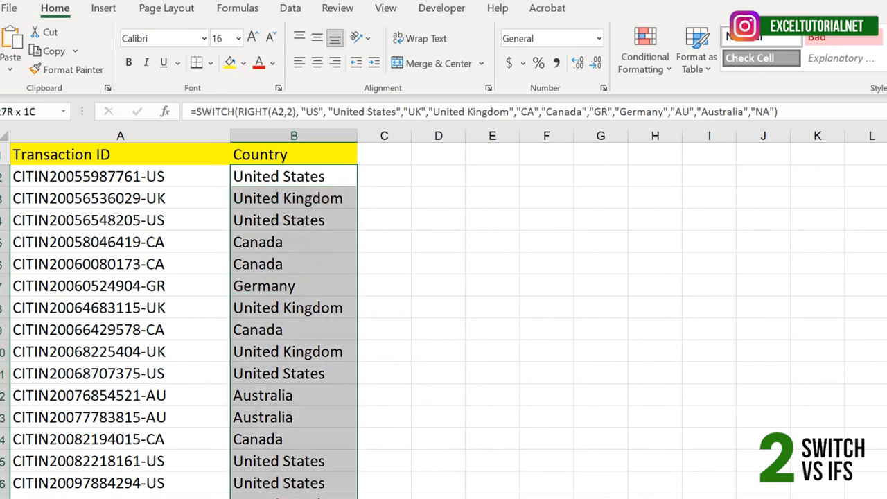
key(Delete)
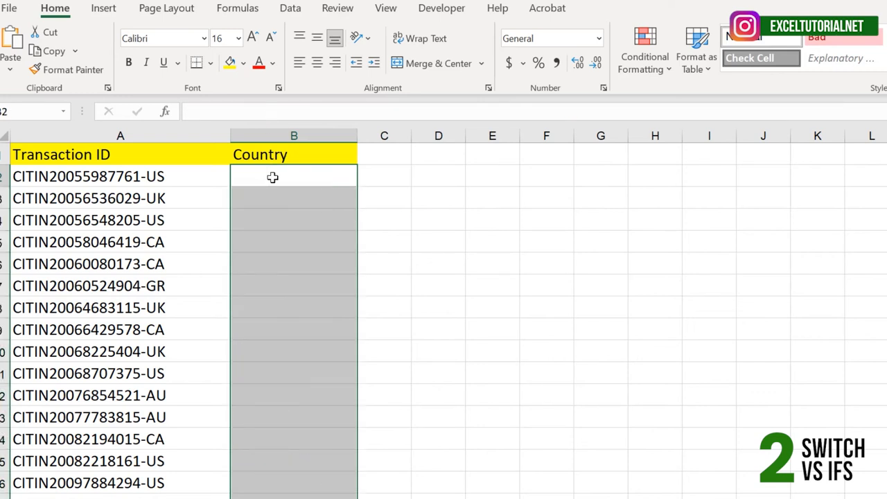
Start an IFS formula in B2 with RIGHT(A2,2)="US" as its first logical test.
double_click(272, 178)
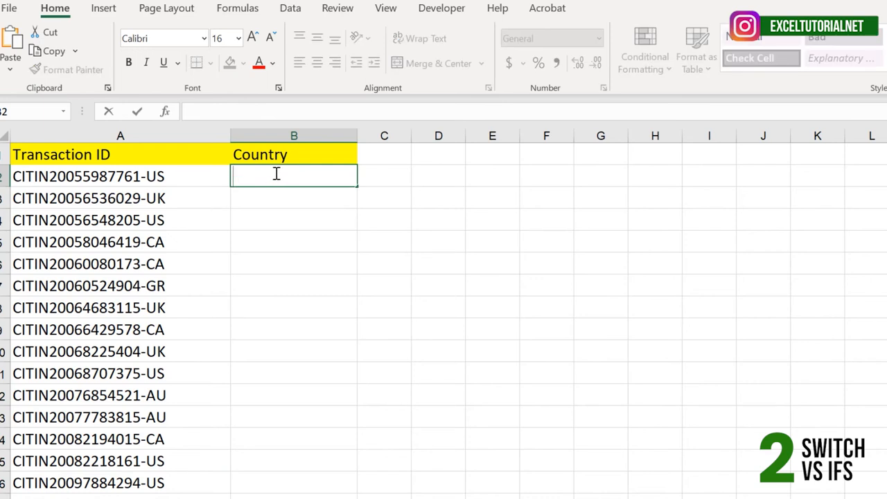
text(=IFS()
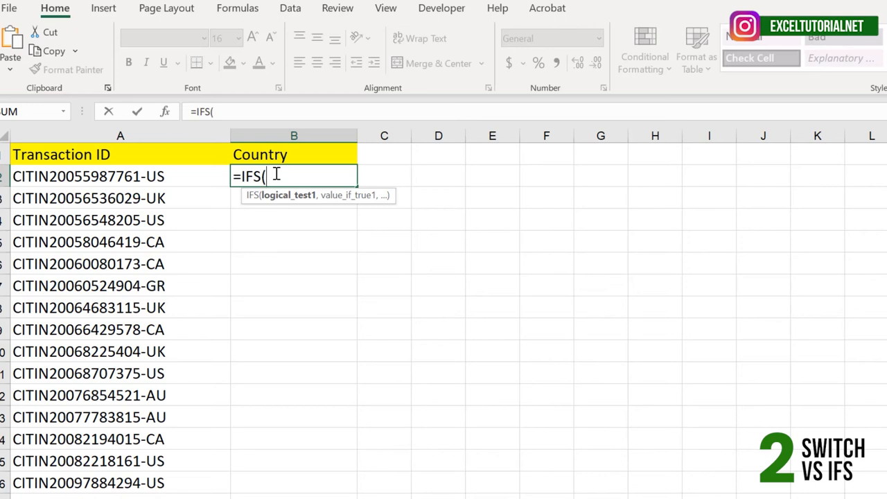
text(RIGHT()
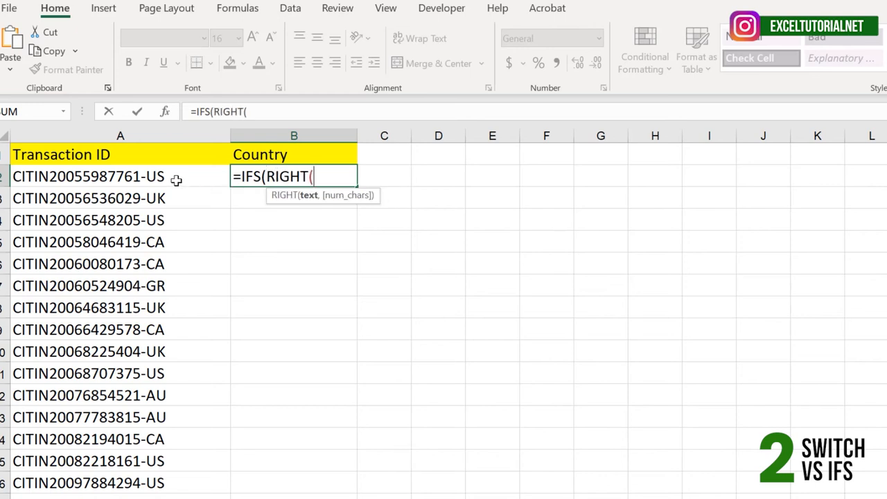
click(178, 179)
text(,2)
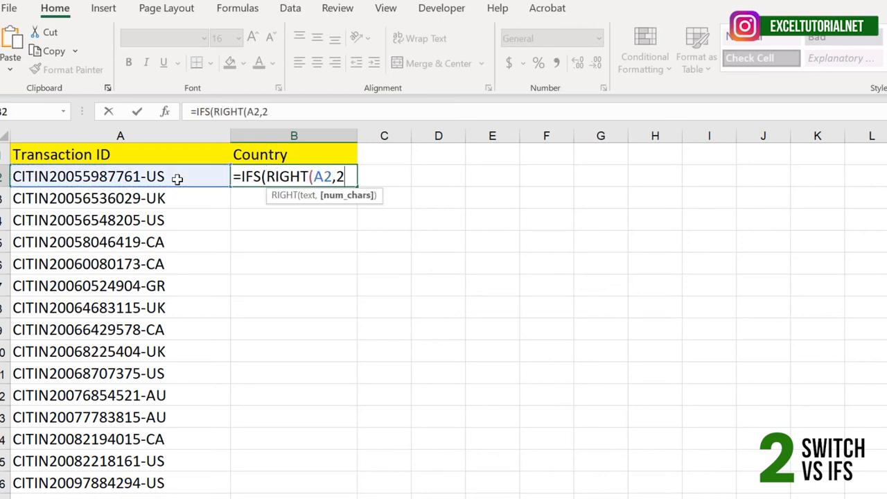
text())
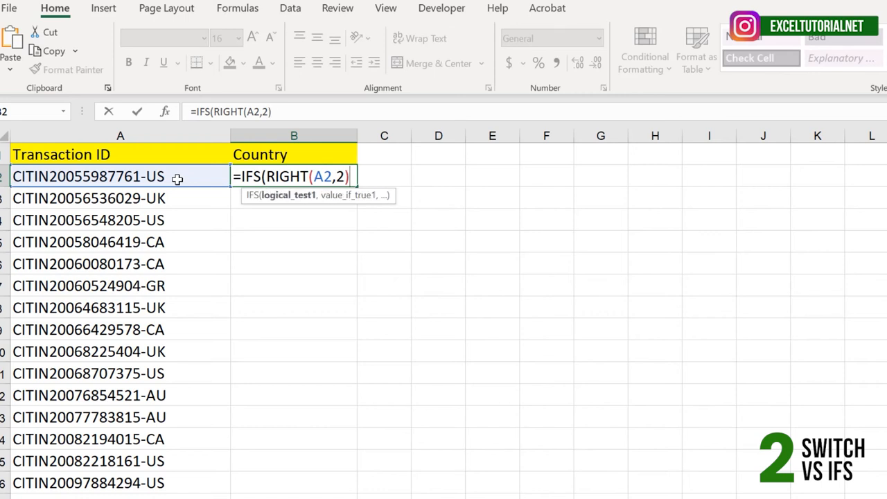
text(="US")
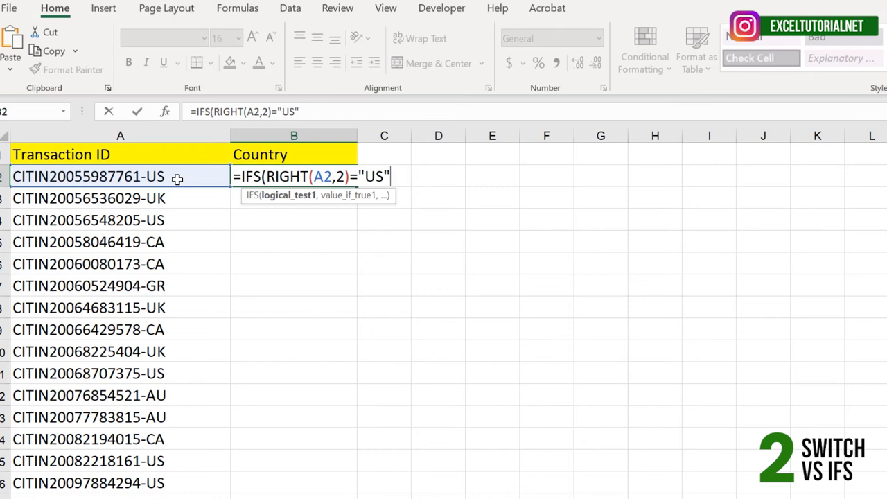
Enter "United States" as the IFS formula's first value if true and begin the next argument.
text(, )
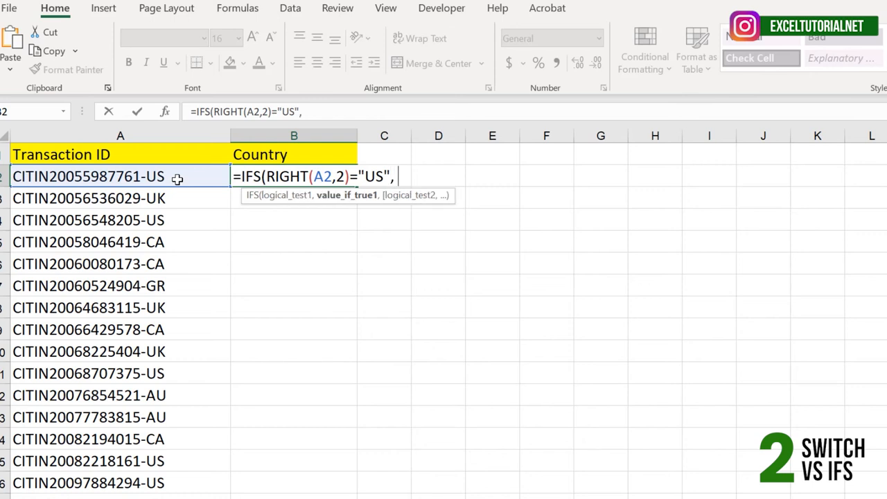
text(")
text(United States",)
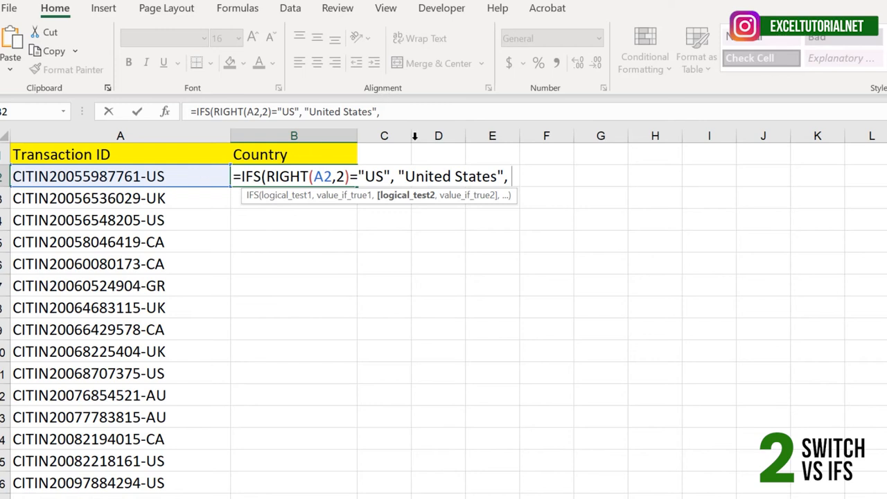
Reuse the first logical test to add RIGHT(A2,2)="UK" with "United Kingdom" as the IFS formula's second test and value.
drag(392, 176, 267, 176)
key(ctrl+c)
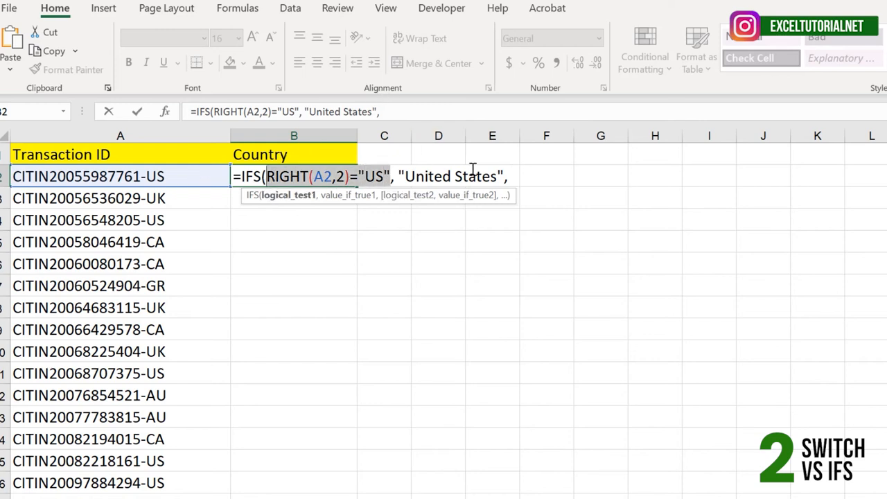
click(511, 175)
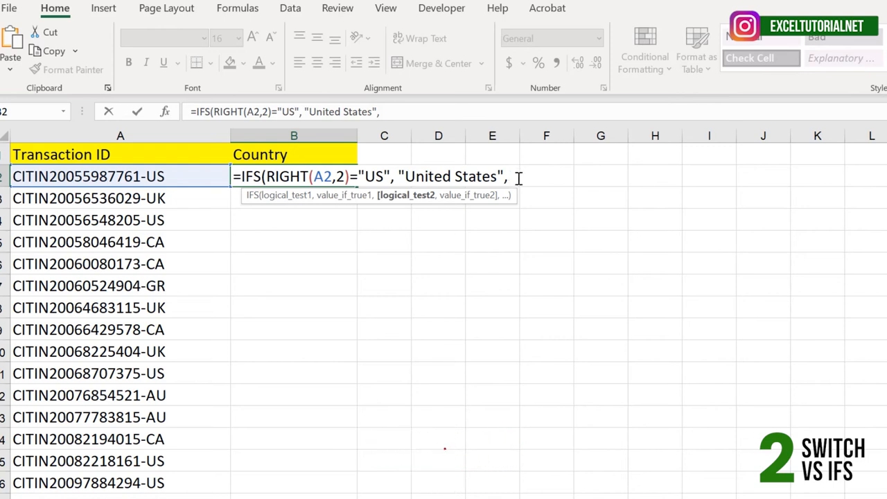
key(ctrl+v)
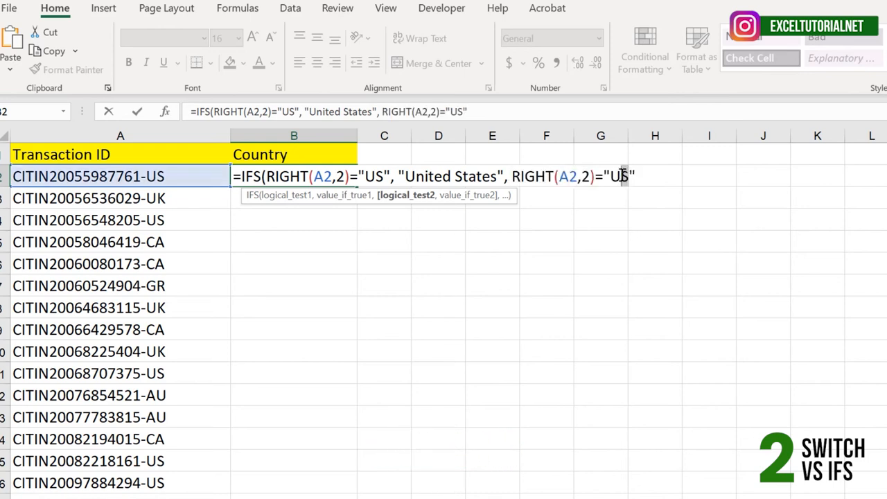
text(K)
click(646, 174)
text(,)
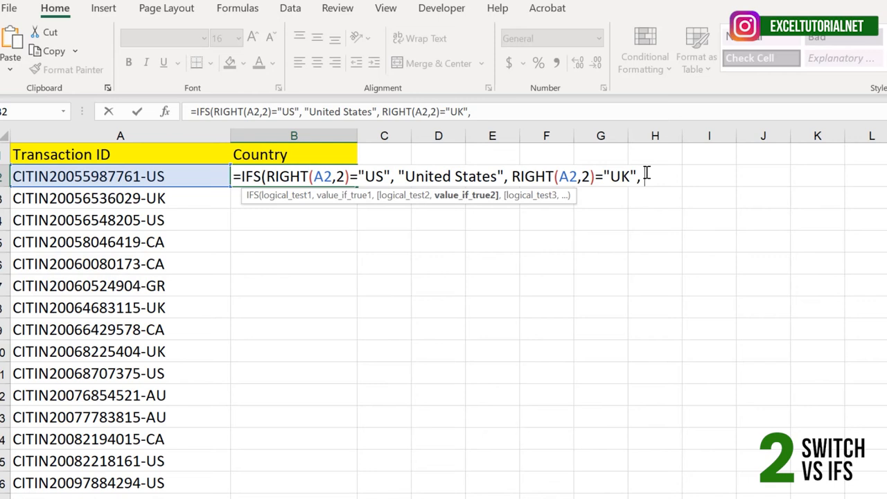
text( "United K)
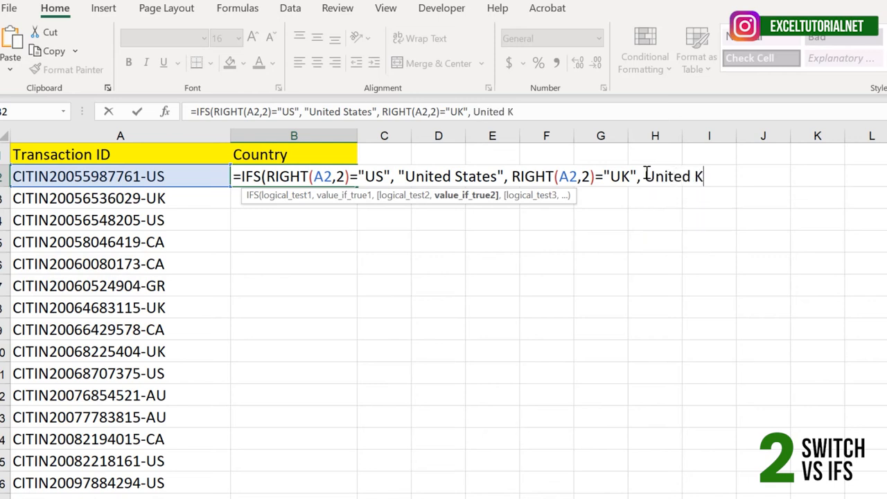
text(ingdom")
click(646, 176)
text(")
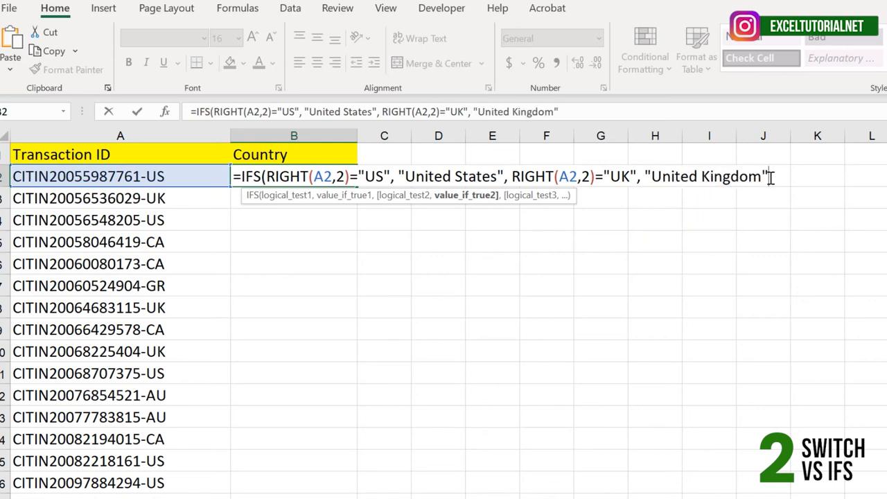
text(, RIGHT(A2,2)="US")
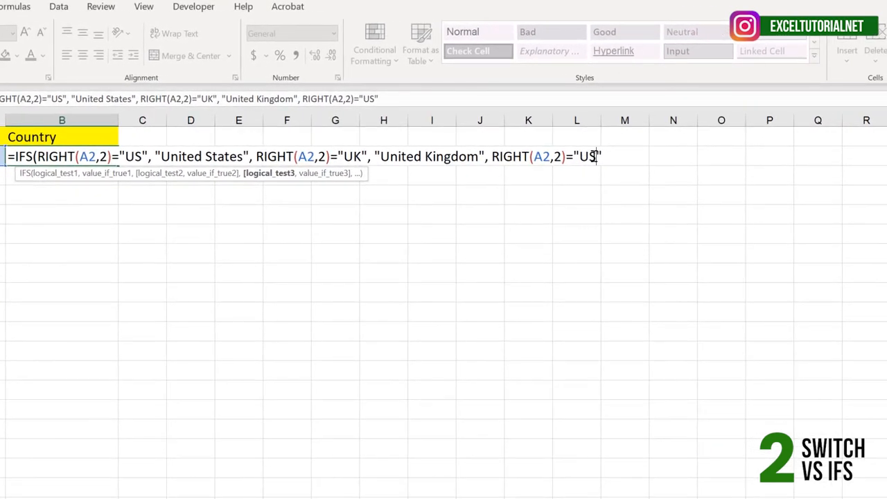
Add RIGHT(A2,2)="CA" with the value "Canada" as the third test and result in B2's IFS formula.
double_click(591, 156)
text(CA", "Canada", )
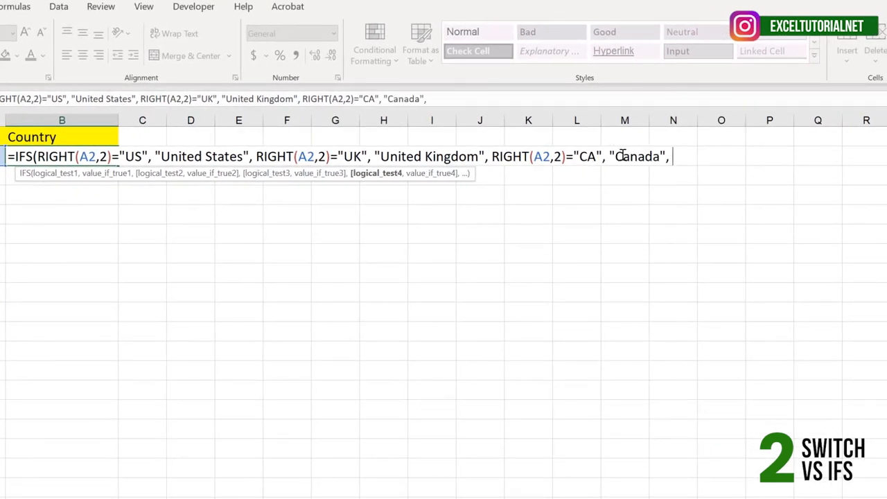
text(RIGHT(A2,2)="GR")
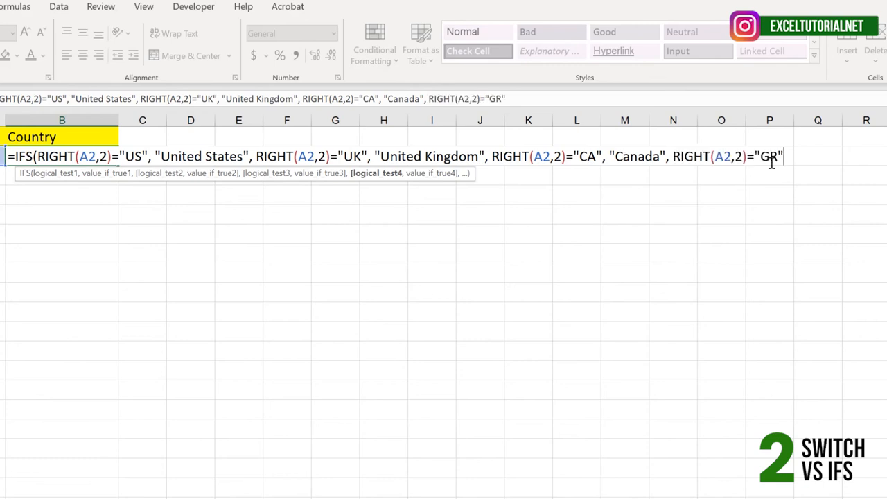
text(, "Germany")
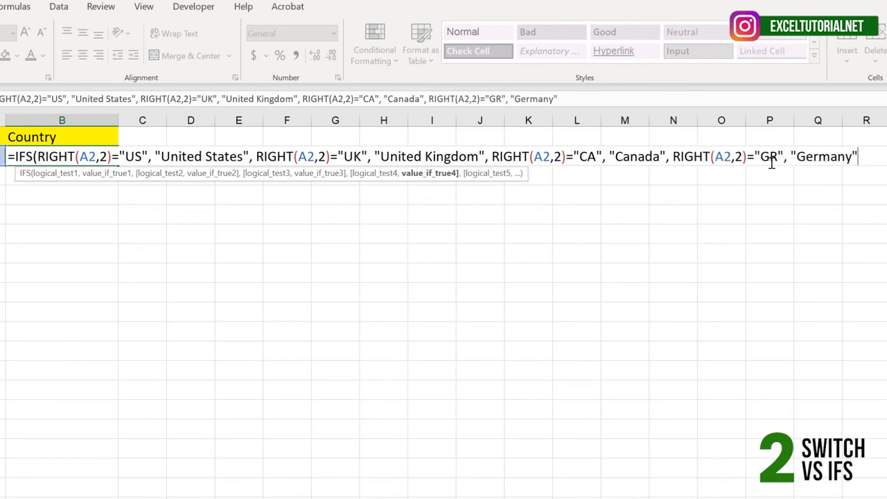
text())
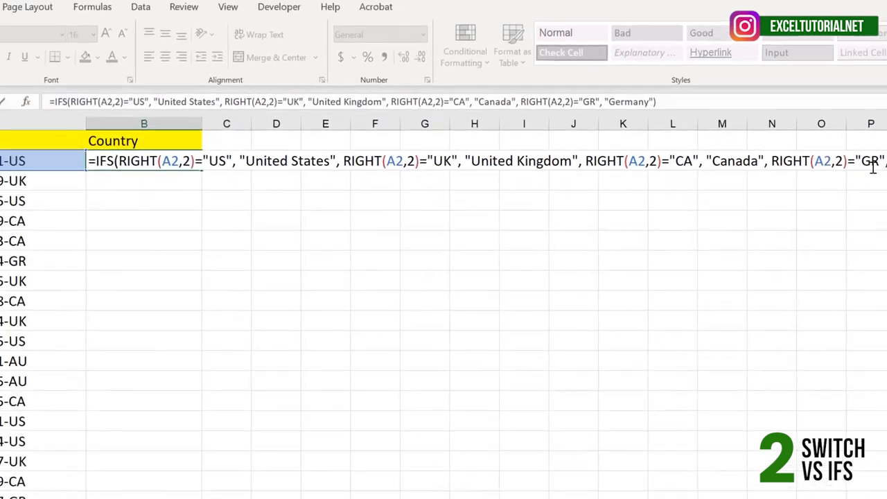
Add RIGHT(A2,2)="GR" with the value "Germany" as the fourth pair, then close and commit the IFS formula in B2.
key(Return)
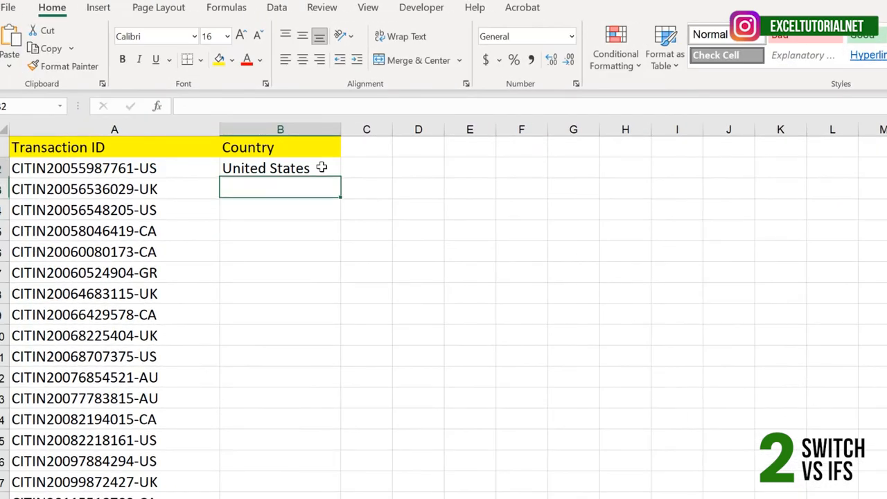
Fill the IFS formula from B2 down the Country column and select the results for the AU transaction IDs in B12:B13.
click(323, 169)
double_click(342, 179)
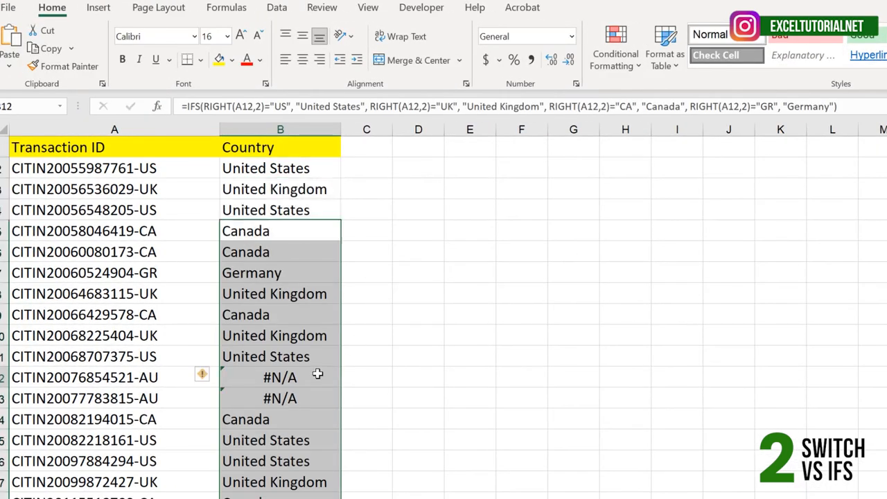
drag(308, 379, 299, 397)
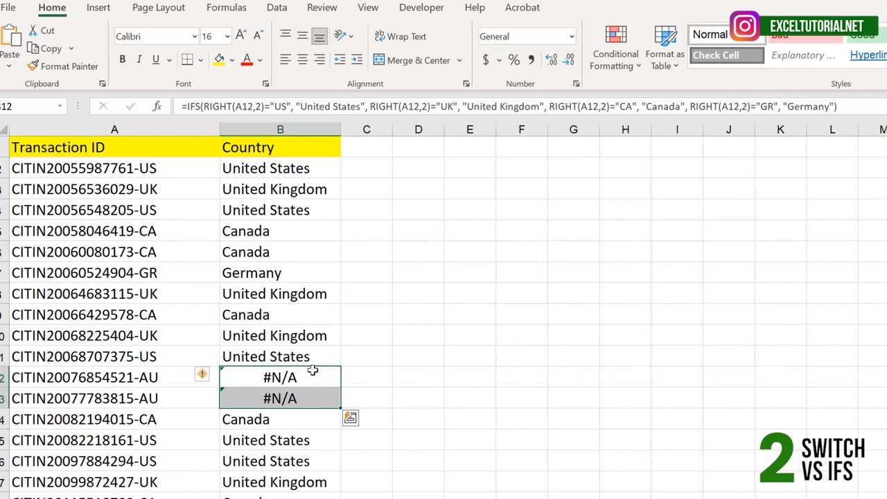
Examine the repeated RIGHT(A12,2) logical tests in B12's IFS formula without changing it.
click(299, 375)
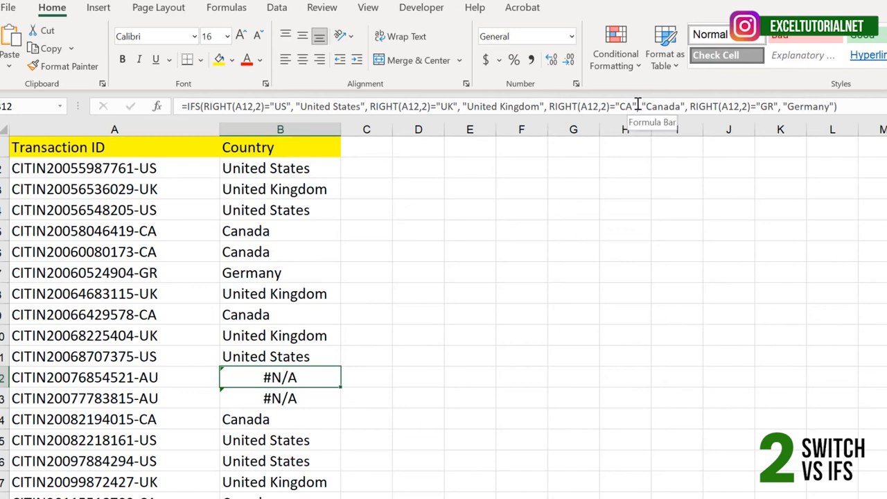
drag(638, 106, 548, 106)
click(588, 106)
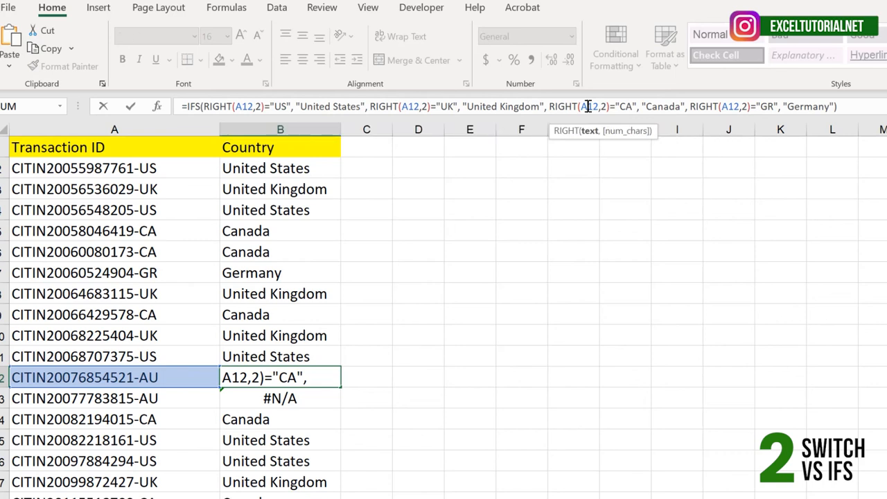
click(612, 106)
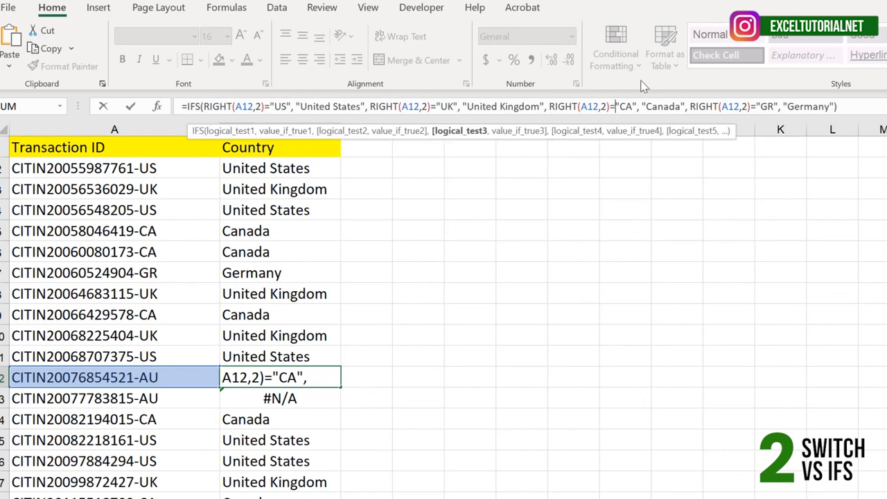
click(860, 107)
key(Return)
Clear the IFS formulas from the Country column, undo back to the earlier SWITCH formulas and select B2.
drag(305, 174, 305, 492)
key(Delete)
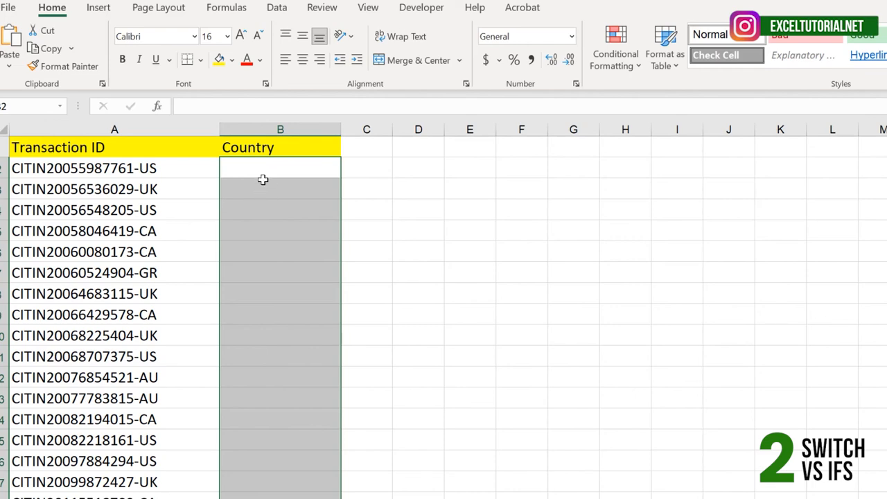
key(ctrl+z)
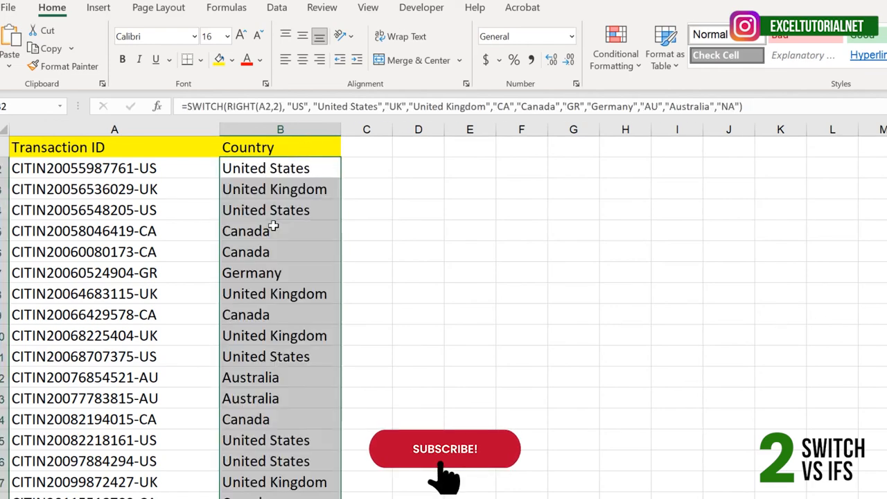
click(281, 169)
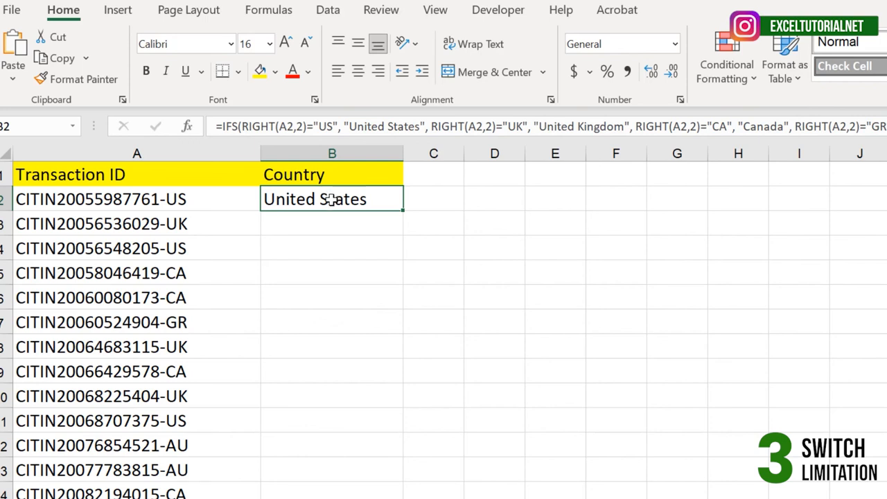
Clear the IFS formula from B2 and enter 12 in E2 as a test value.
key(Delete)
double_click(547, 201)
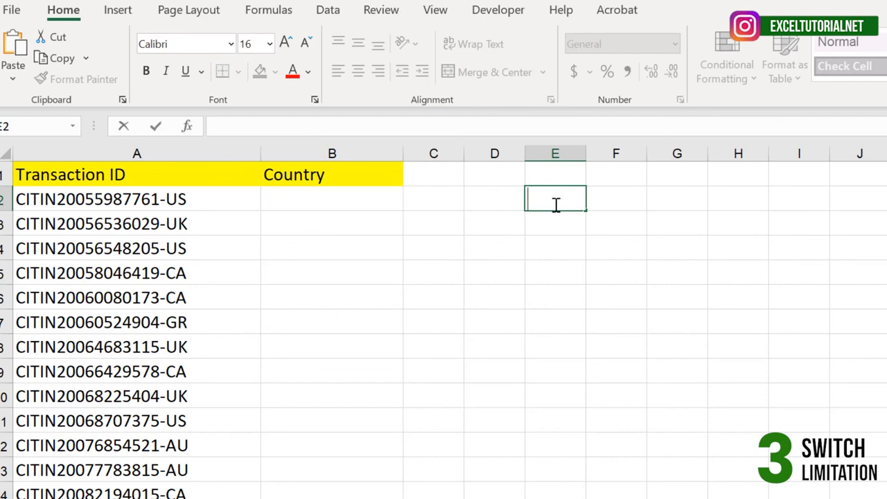
text(12)
Start an IFS formula in F2 that tests E2>10 and returns "Passed".
click(620, 203)
text(=)
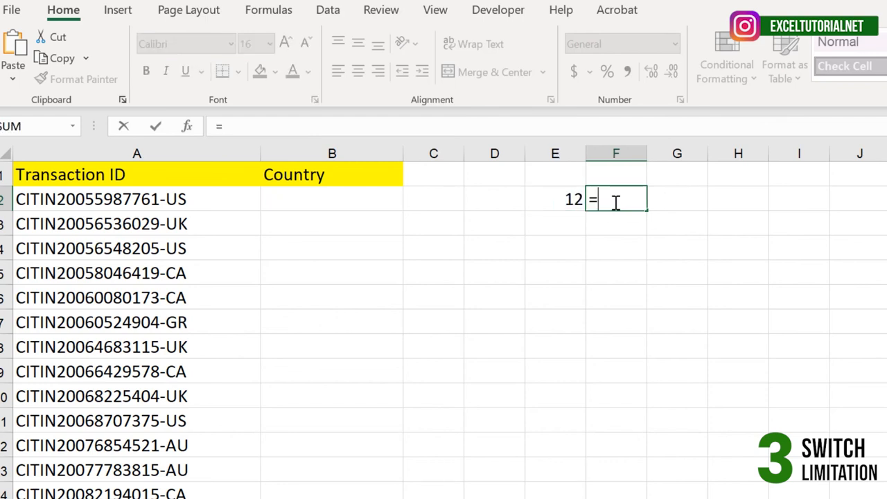
text(IFS()
click(574, 200)
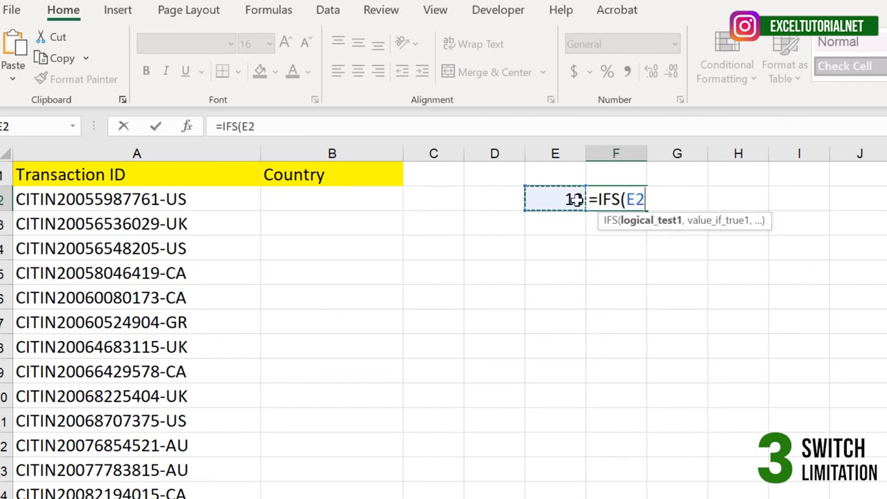
text(>10, ")
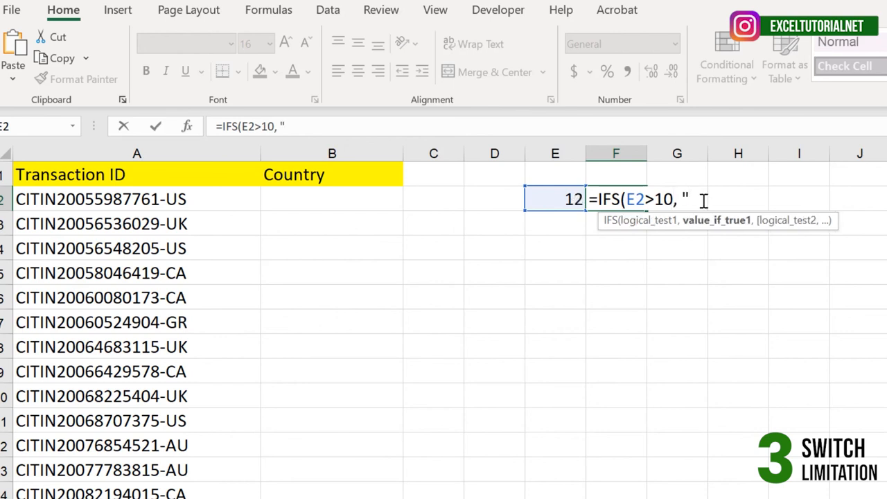
text(Passed",)
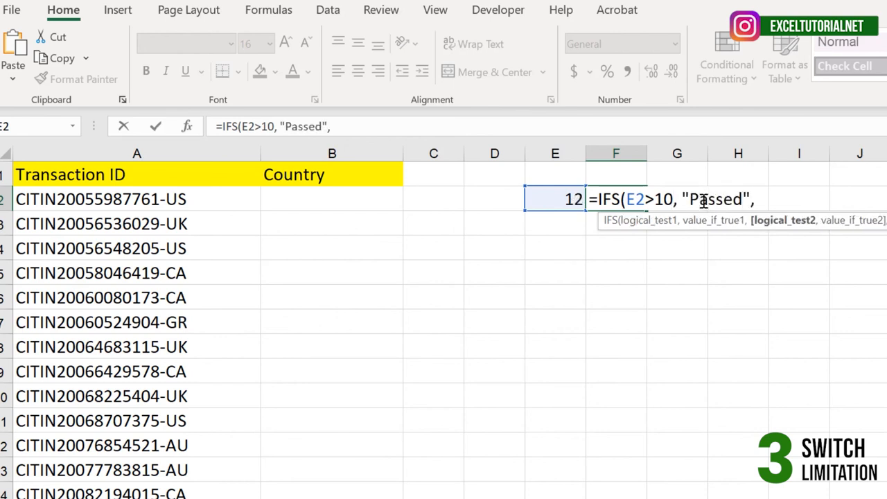
Add E2<10 as the second logical test with the result "Failed" and close the IFS formula in F2.
click(550, 202)
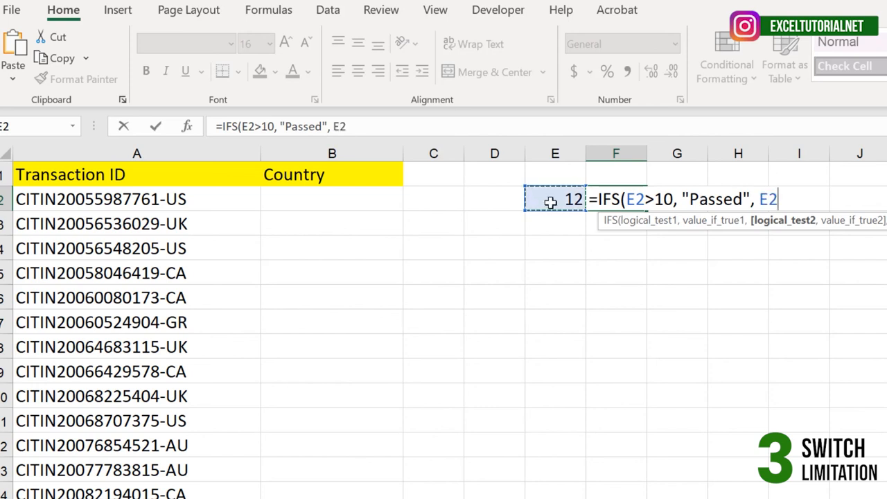
text(>)
key(BackSpace)
text(<10)
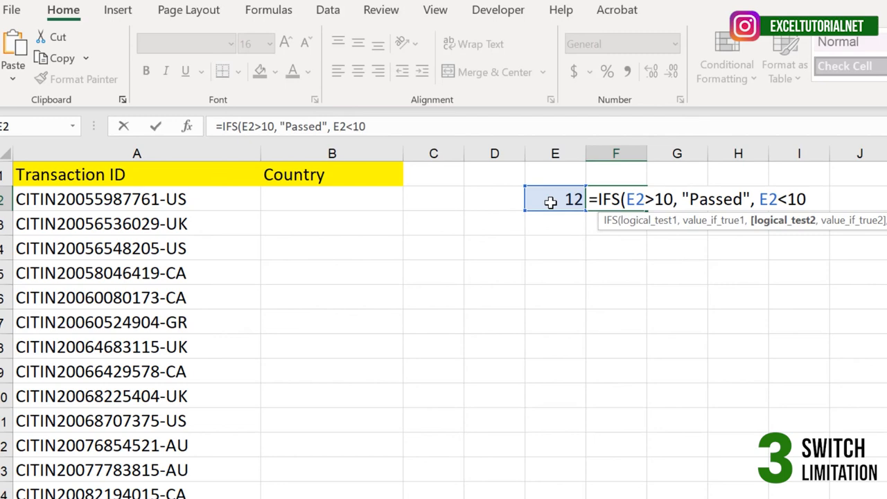
text( "Failed"))
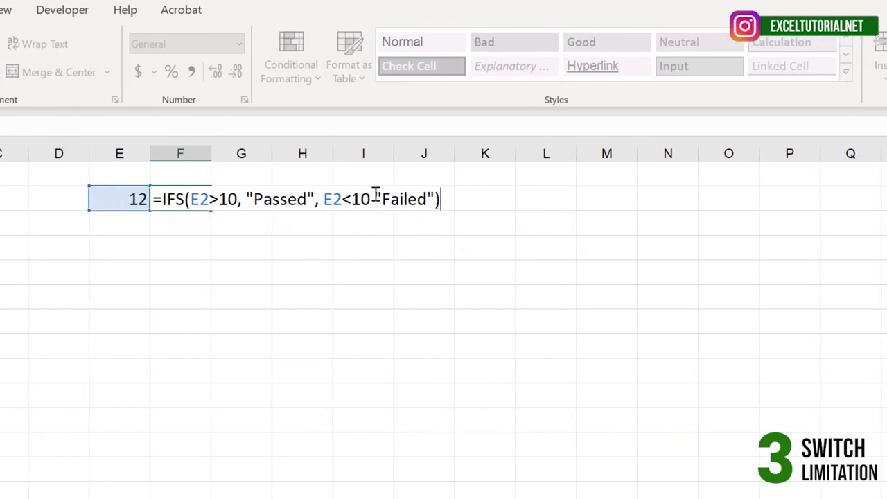
Insert the comma between E2<10 and "Failed", commit the F2 formula and check its result against E2.
click(373, 198)
text(,)
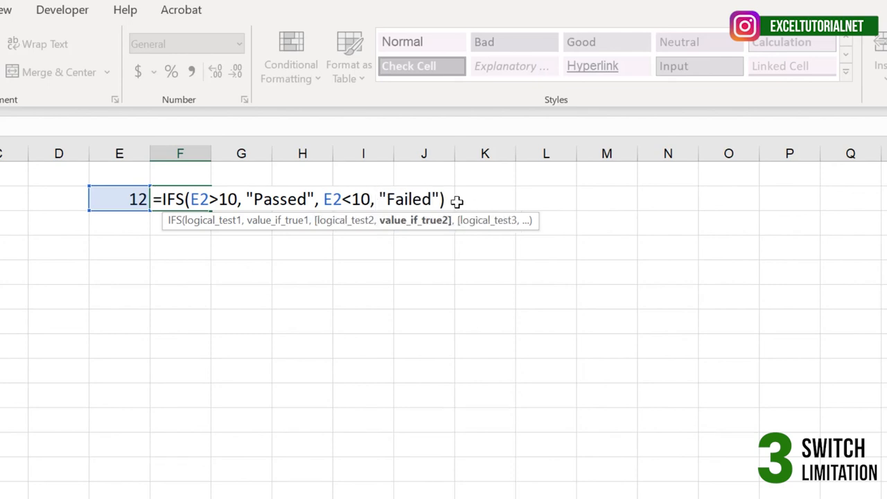
click(451, 199)
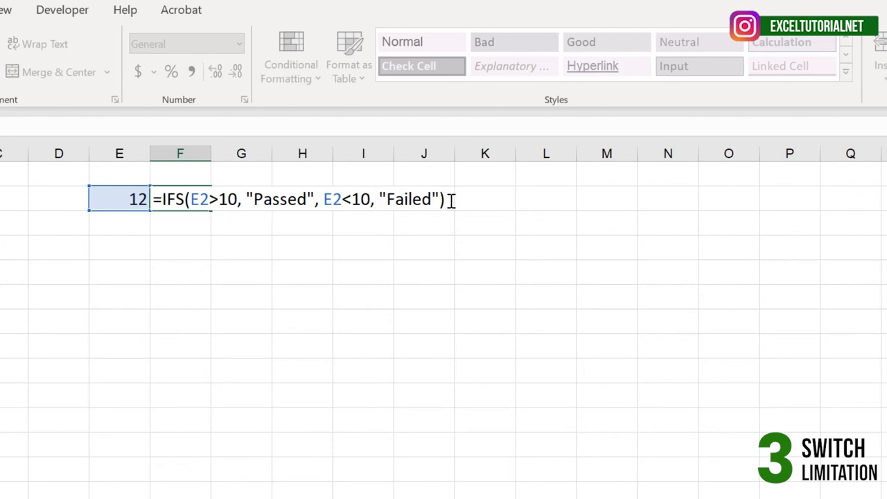
key(Return)
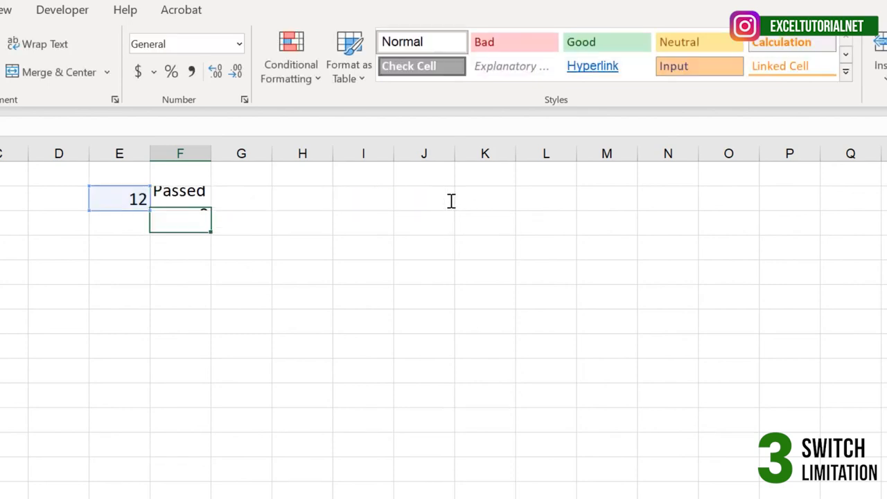
click(164, 201)
click(126, 199)
click(167, 197)
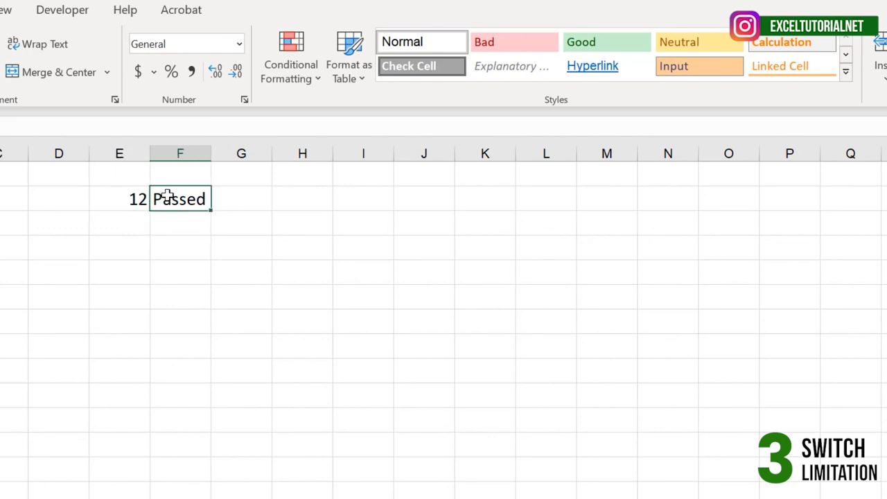